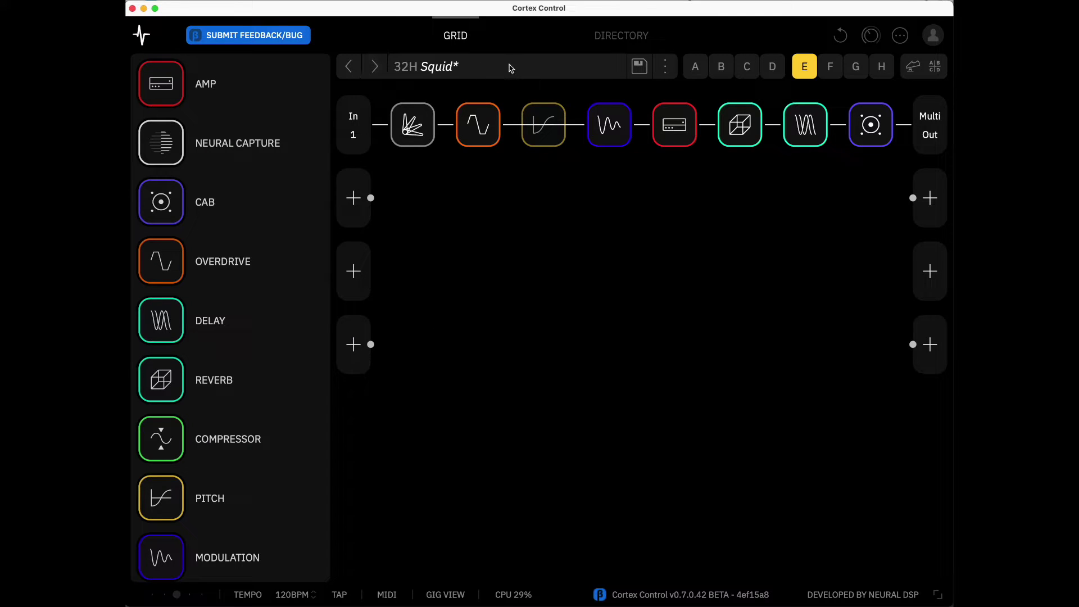
Check the available options for the Squid preset without choosing any of them
click(667, 67)
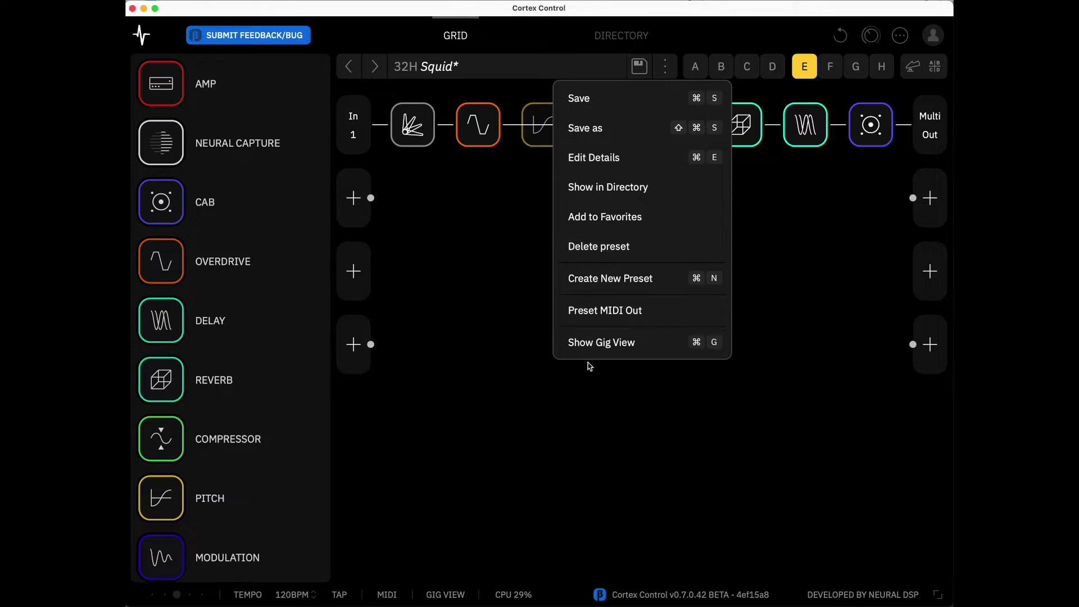
click(516, 205)
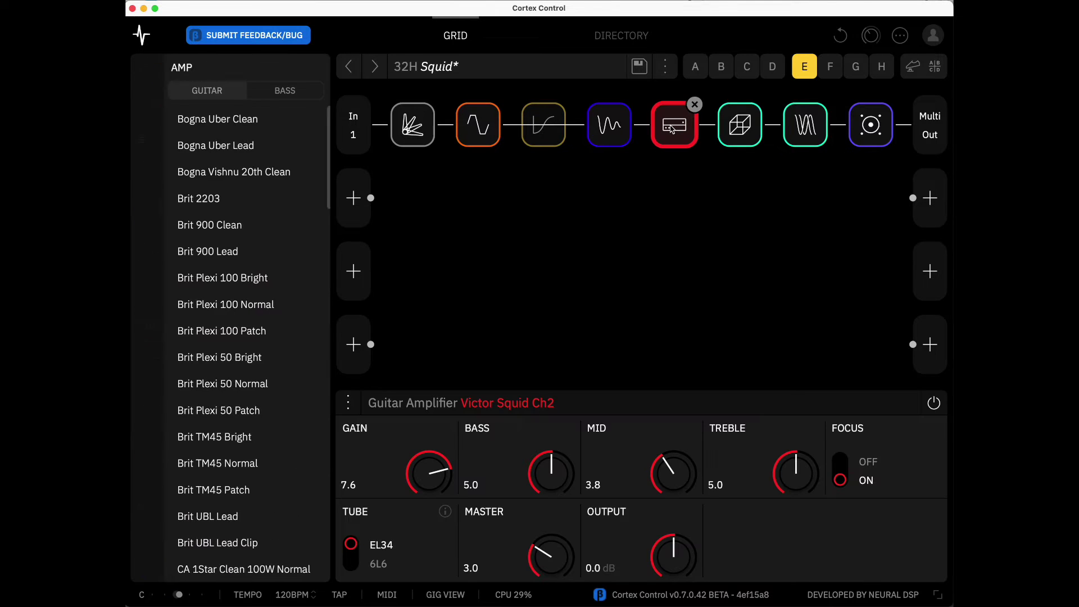
Open the Victor Squid Ch2 amplifier block and sweep its gain down to 1.5 and back up, finishing at 7.4
click(672, 128)
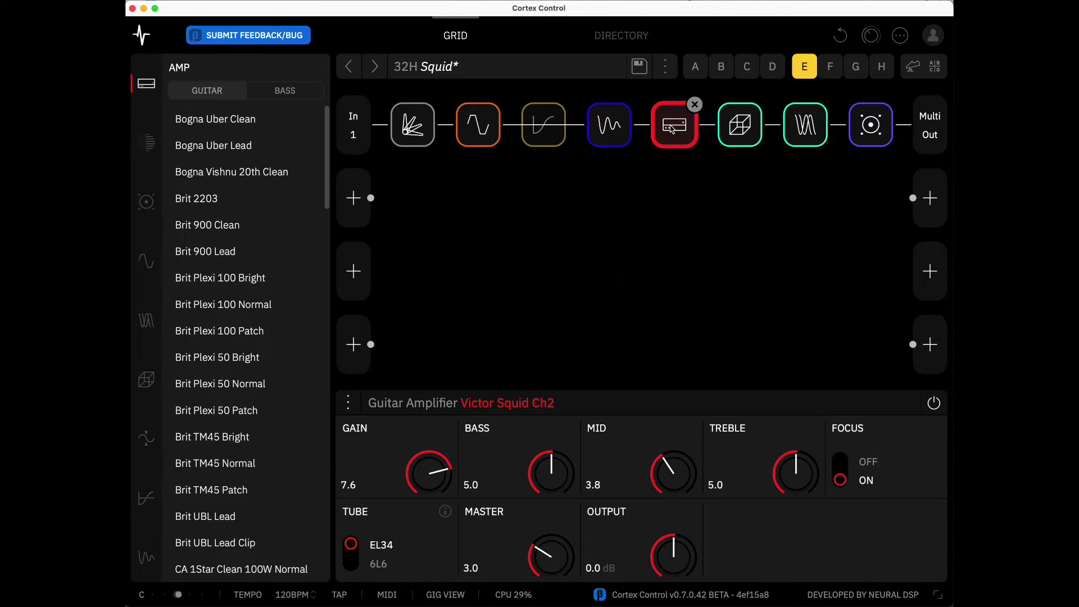
drag(423, 479, 405, 571)
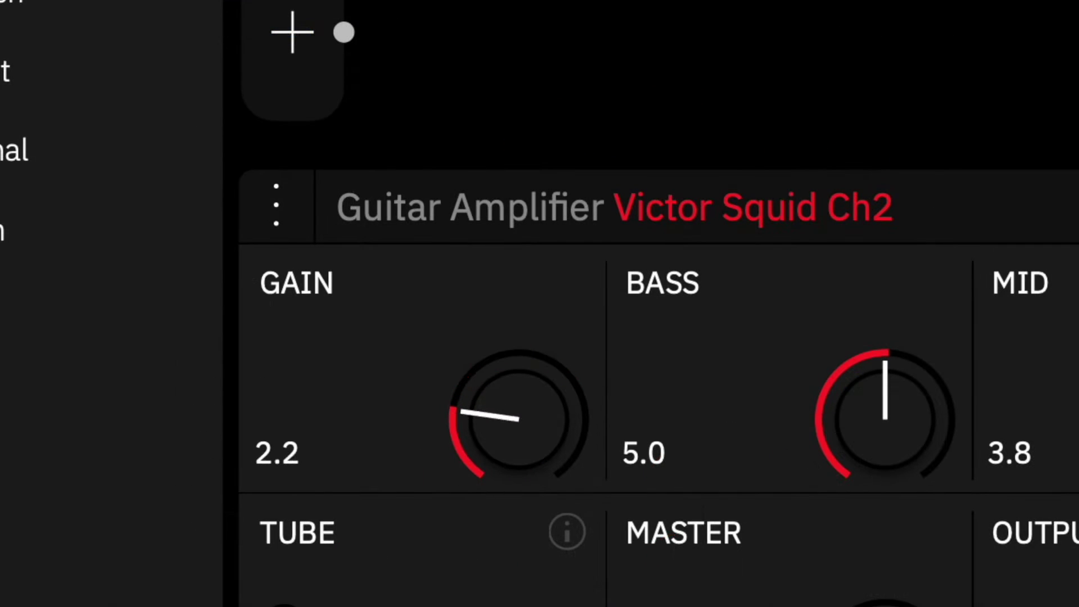
drag(519, 418, 519, 436)
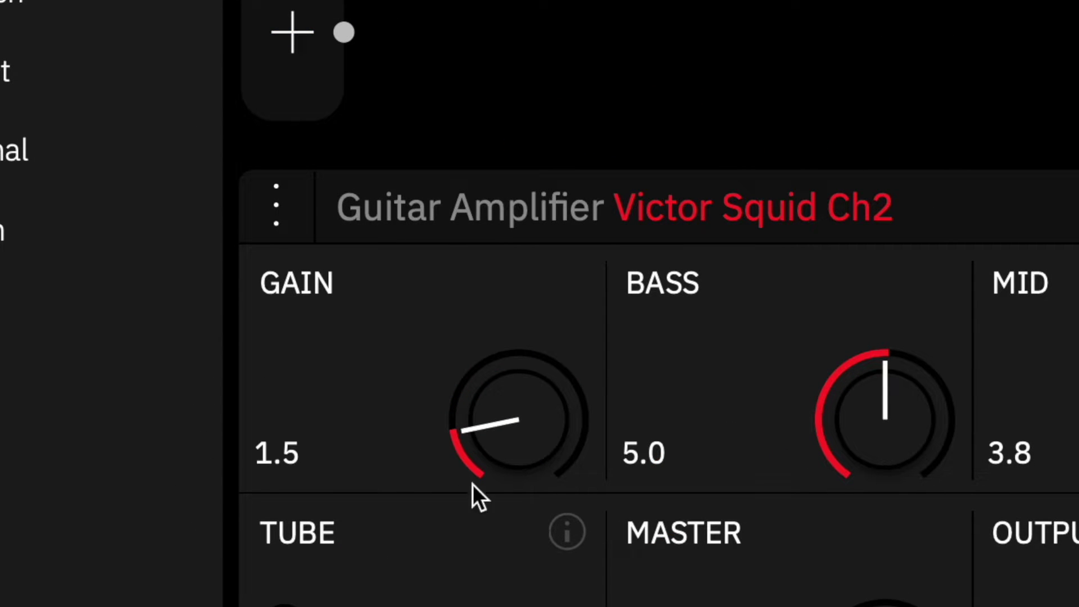
drag(506, 416, 567, 102)
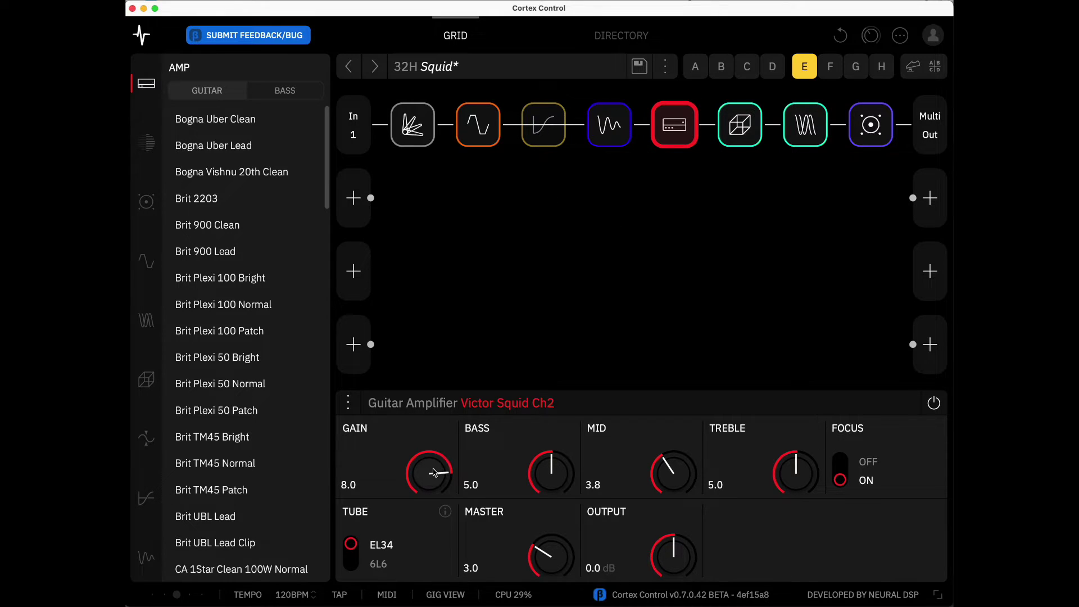
drag(434, 475, 431, 471)
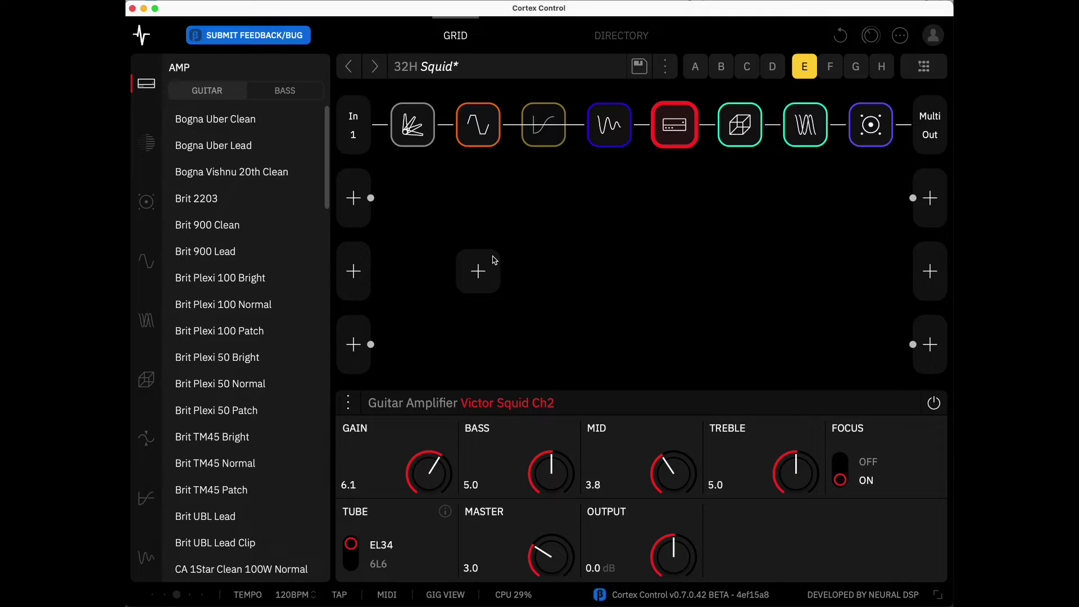
mouse_move(425, 476)
mouse_down()
mouse_move(413, 516)
mouse_move(416, 447)
mouse_move(418, 535)
mouse_move(423, 450)
mouse_move(422, 523)
mouse_move(418, 459)
mouse_up()
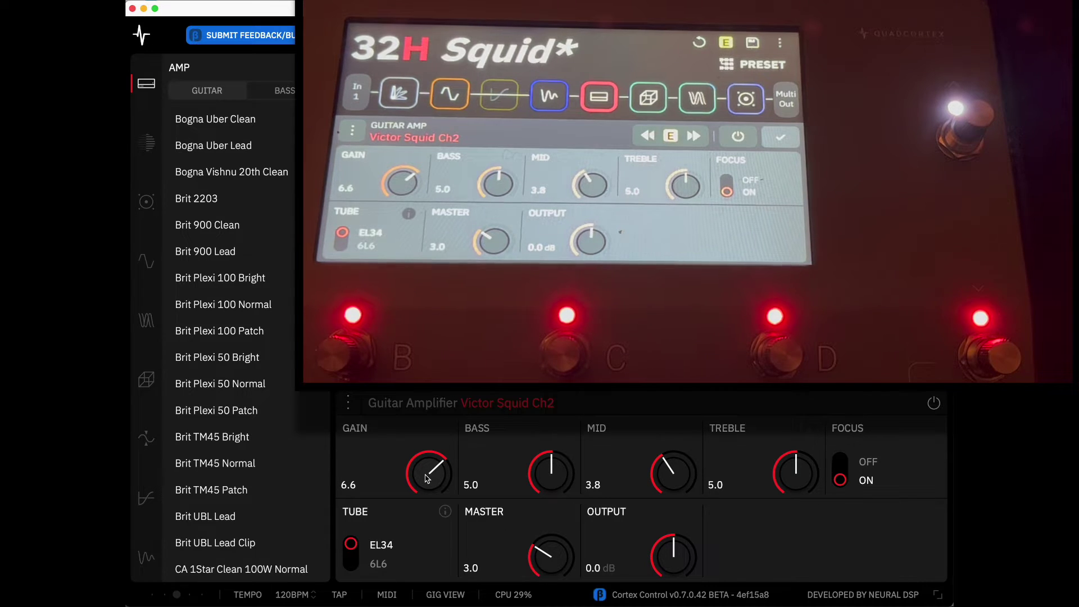
drag(427, 478, 409, 446)
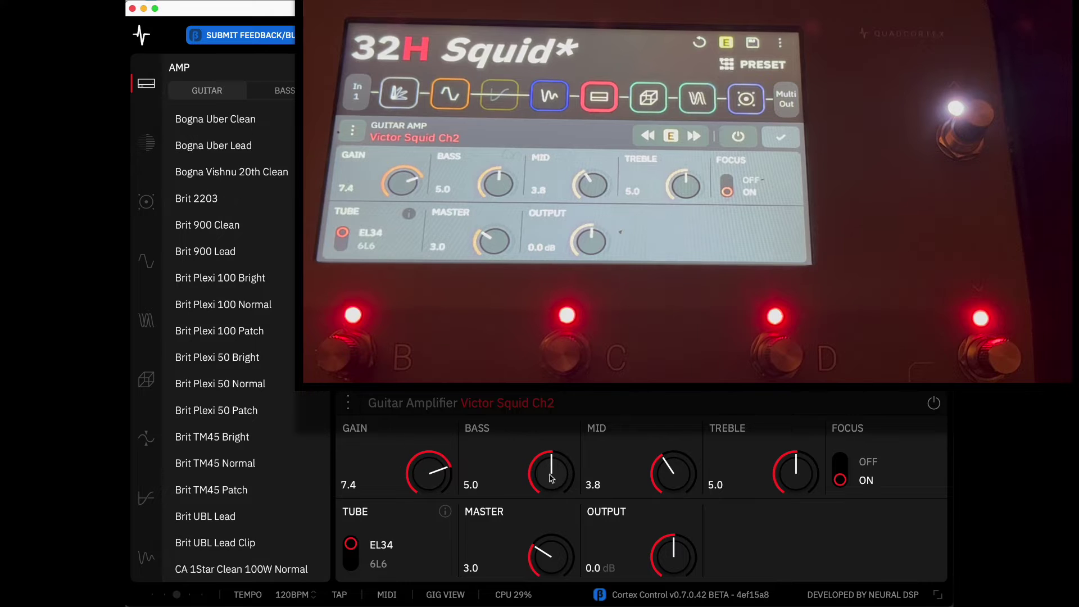
Try out the amplifier's Bass and Mid controls and switch Focus off and back on
mouse_move(551, 478)
mouse_down()
mouse_move(541, 497)
mouse_move(533, 470)
mouse_up()
drag(666, 474, 640, 460)
click(840, 473)
click(841, 474)
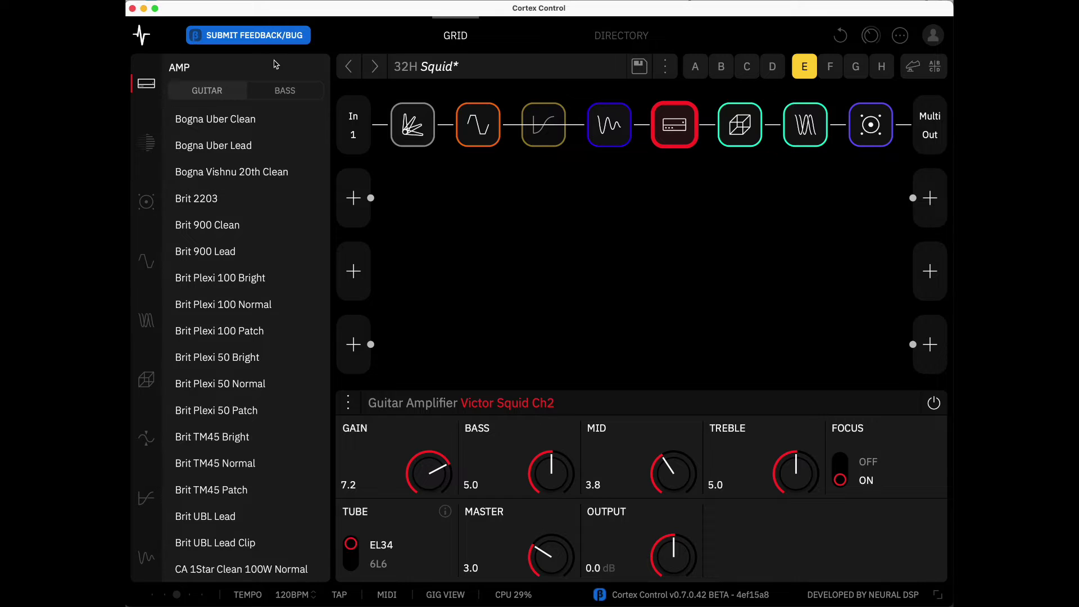
Open the Directory and look over the impulse response library and the Cloud IRs
click(625, 37)
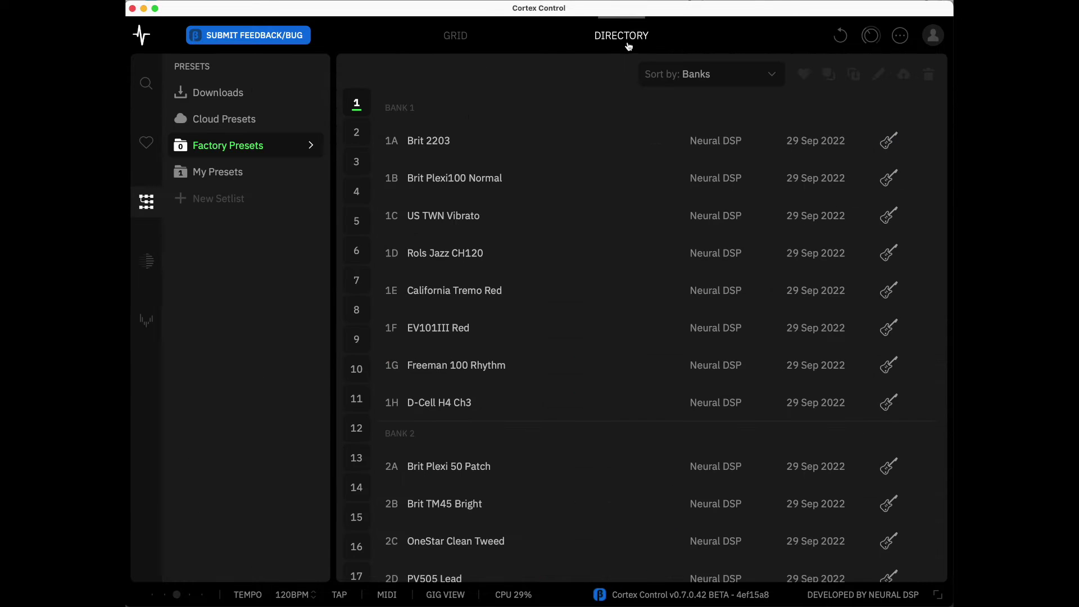
click(148, 320)
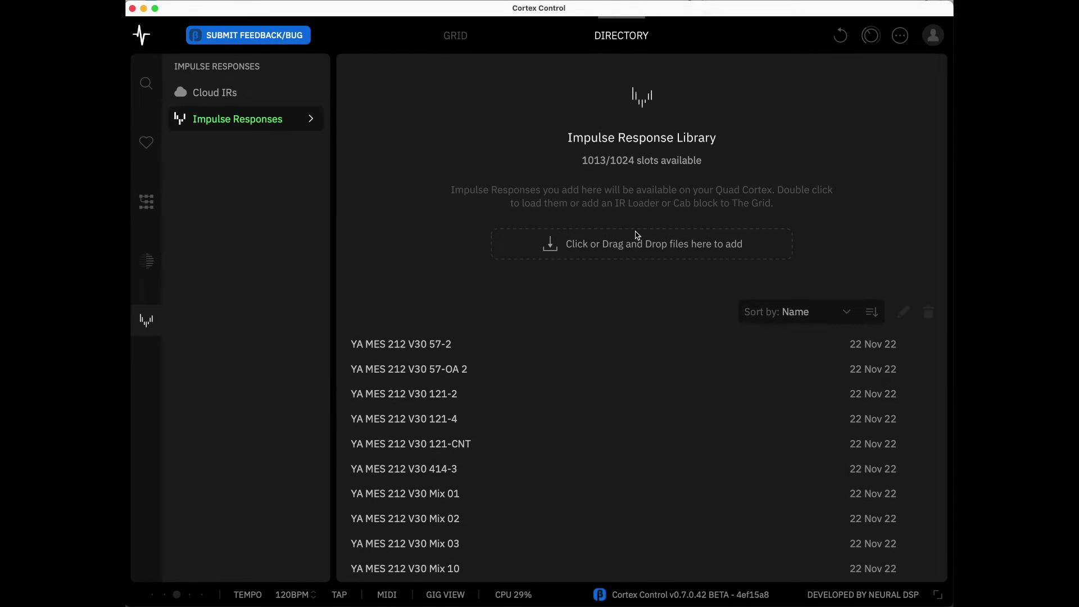
click(211, 92)
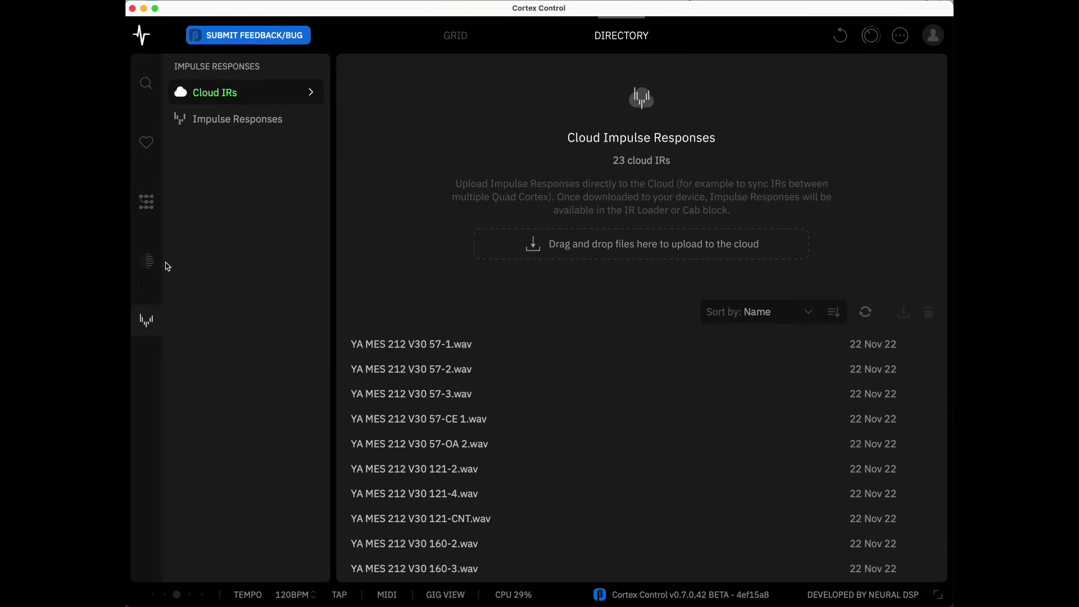
Look over the factory neural captures and browse the list of My Captures
click(146, 260)
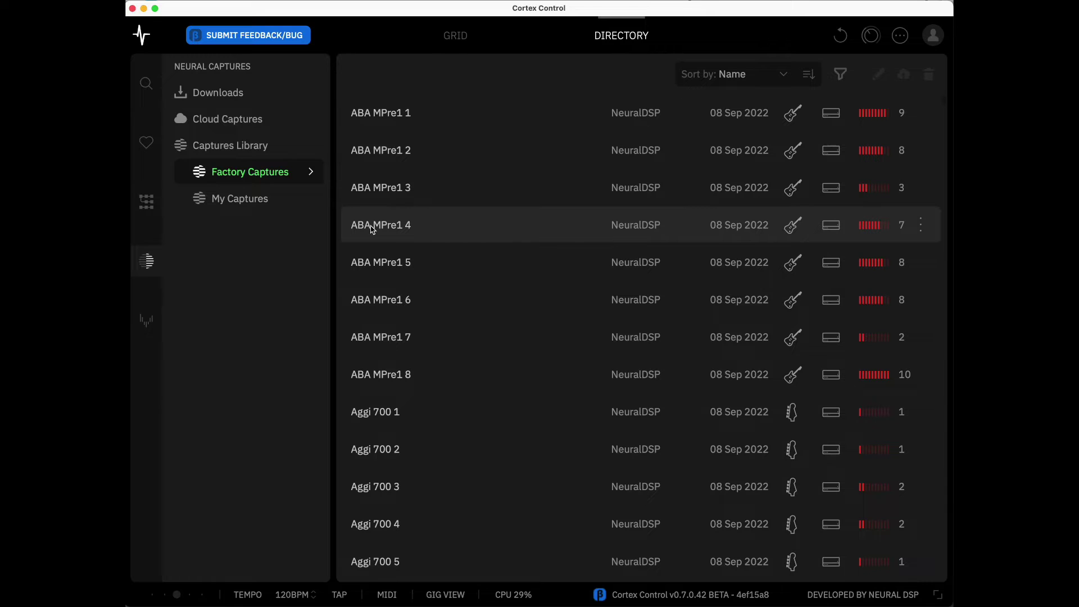
click(298, 199)
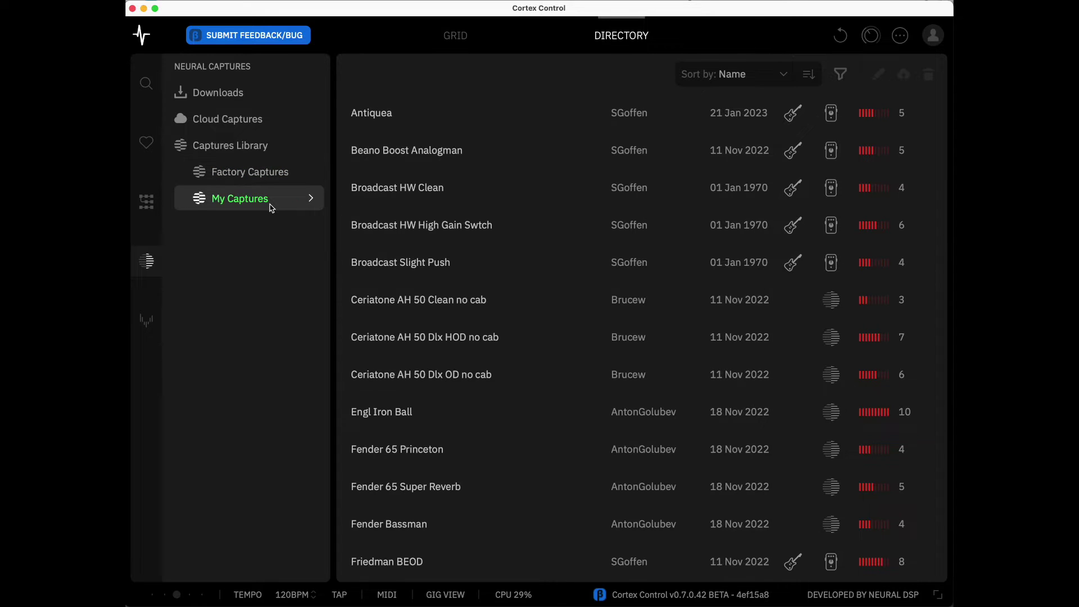
scroll(457, 225, down, 5)
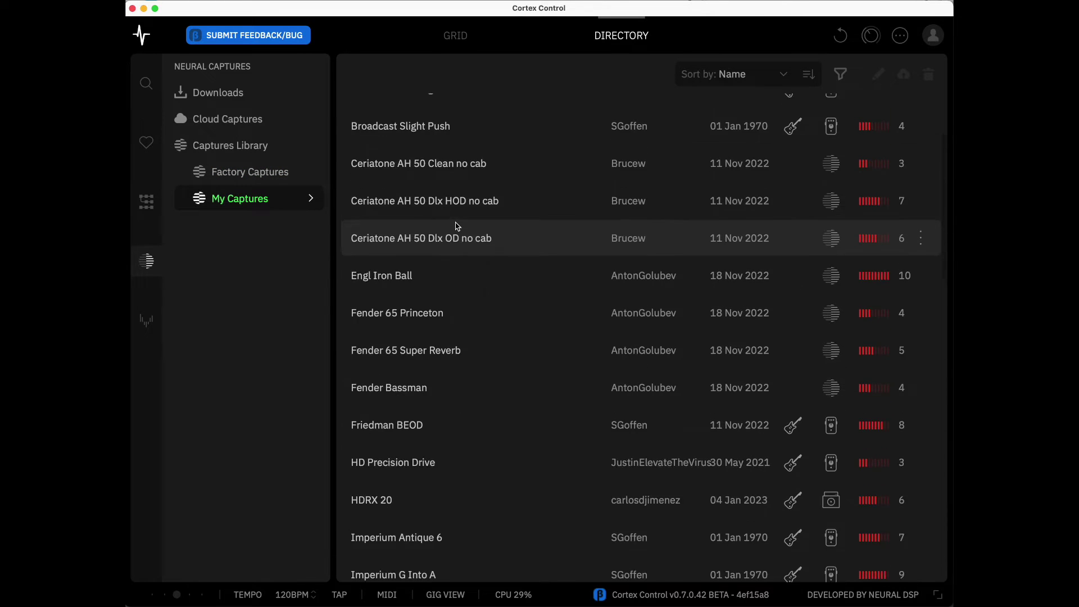
scroll(457, 225, up, 5)
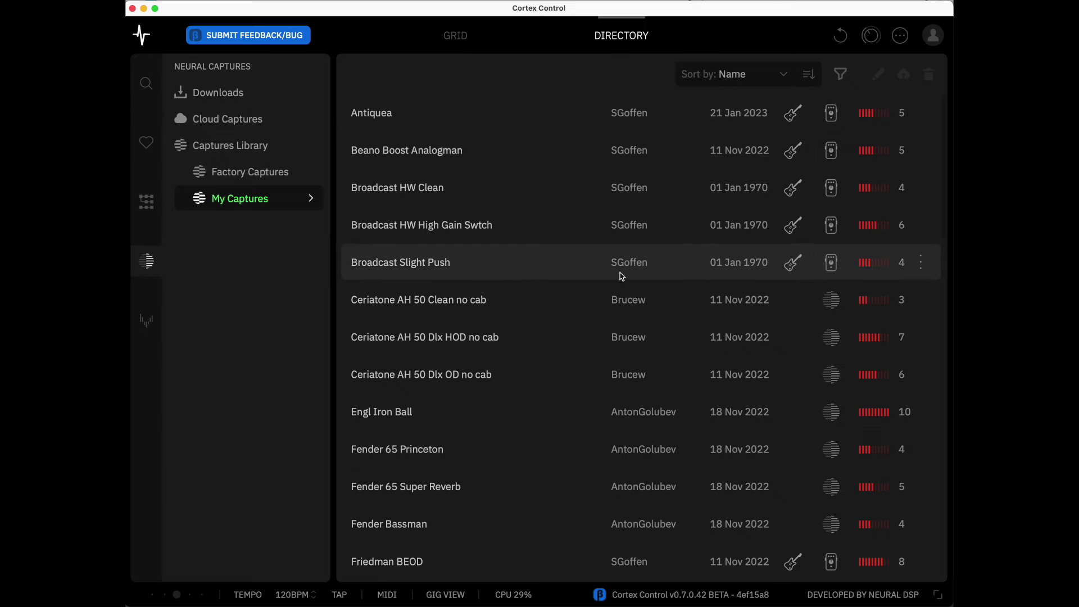
scroll(533, 429, down, 5)
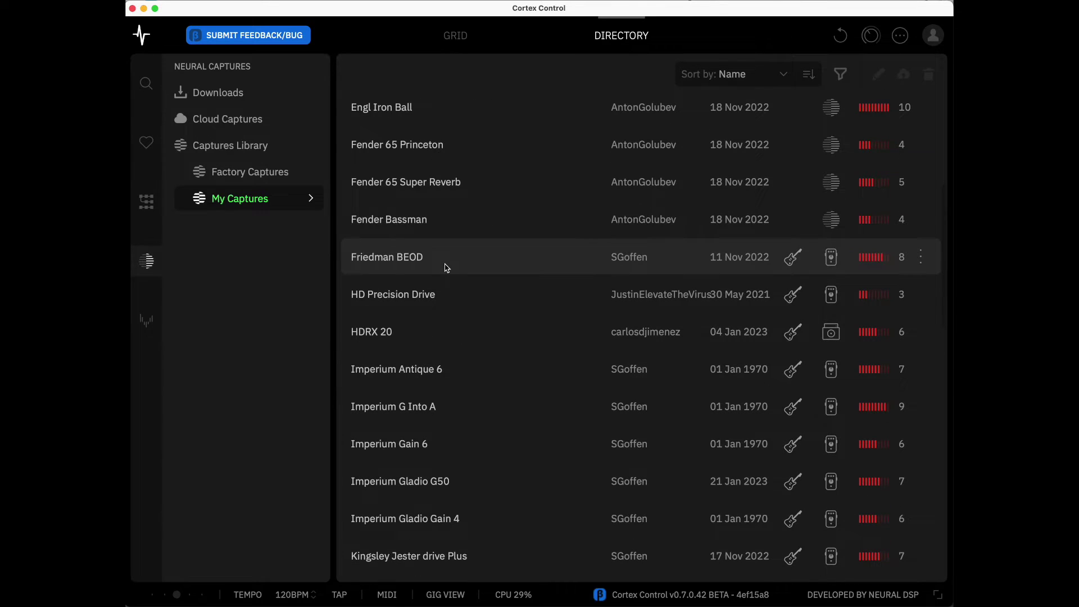
scroll(447, 409, down, 3)
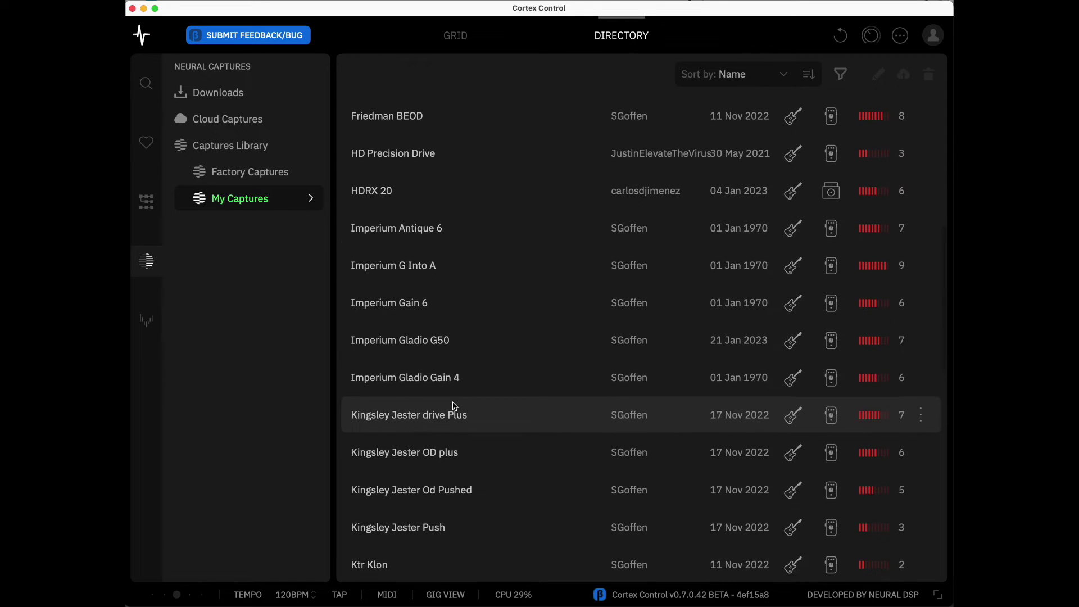
scroll(455, 406, down, 8)
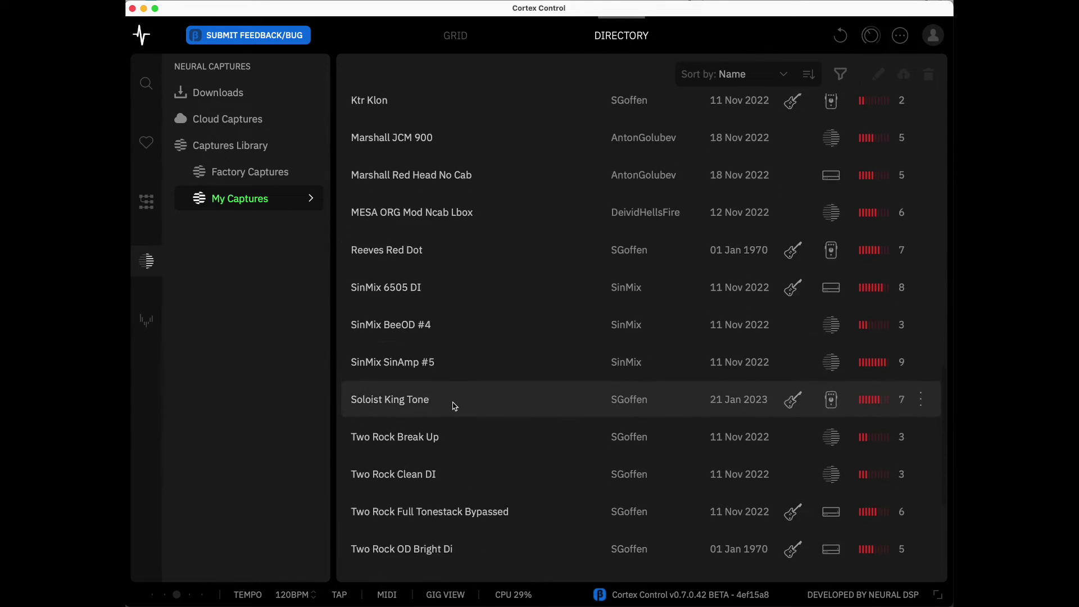
scroll(455, 406, down, 2)
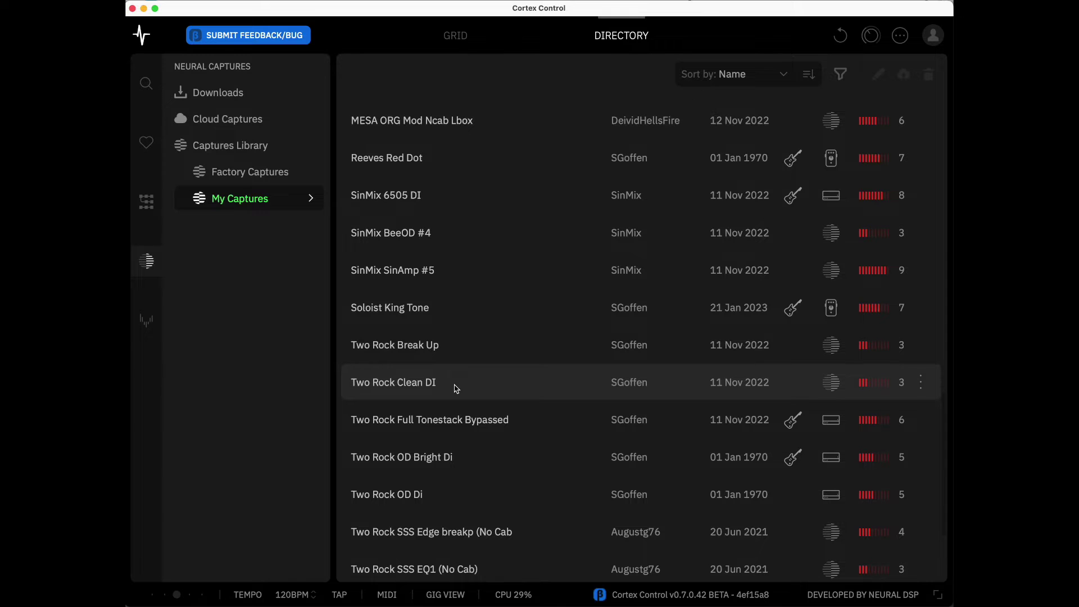
scroll(510, 331, up, 2)
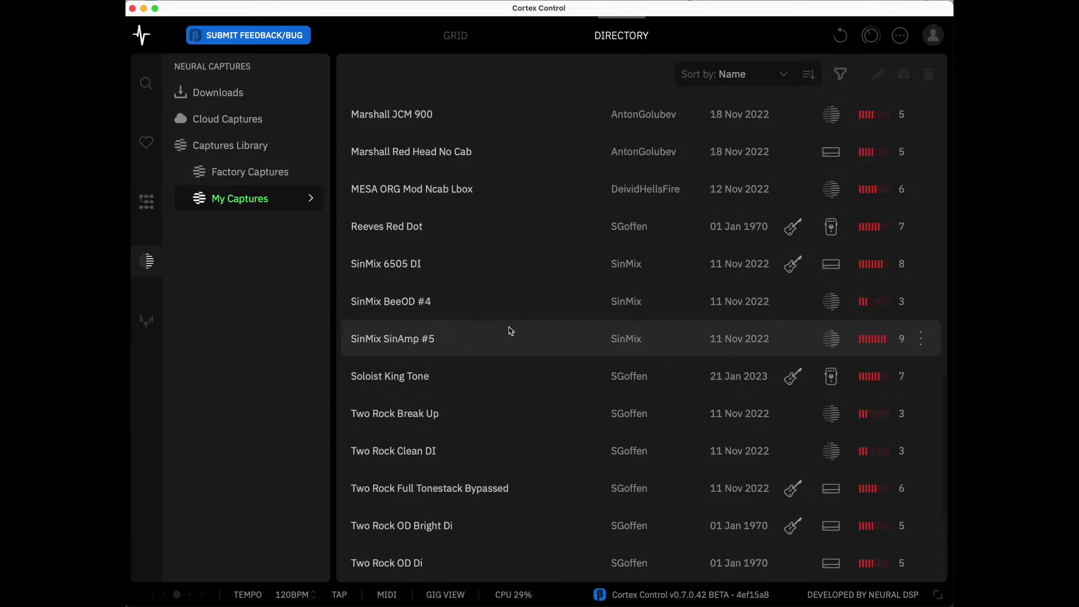
scroll(511, 331, up, 15)
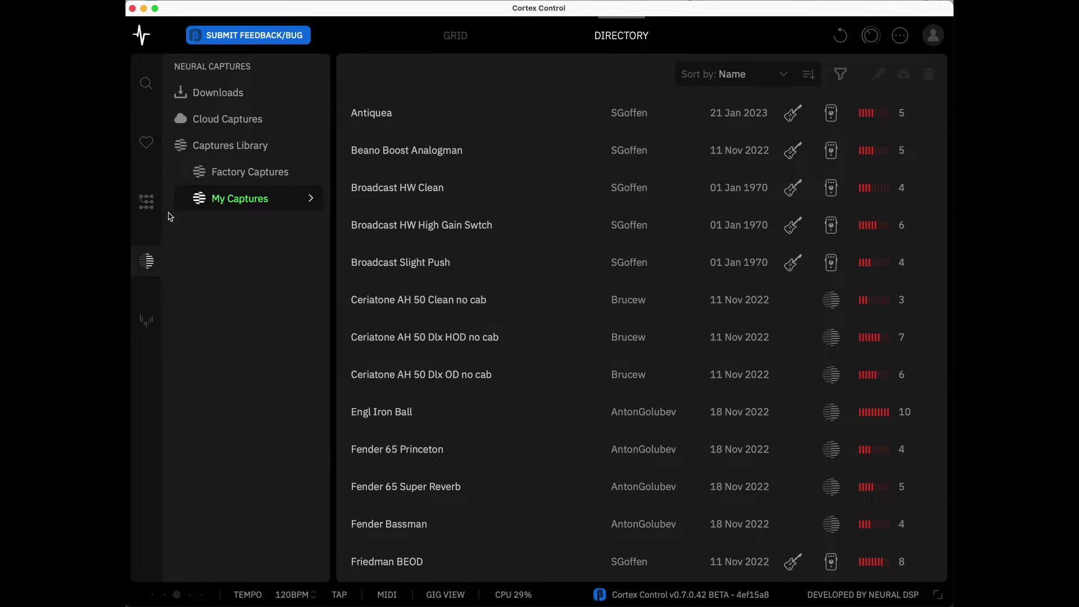
View the Directory's presets section and its list of recent presets
click(148, 201)
click(147, 144)
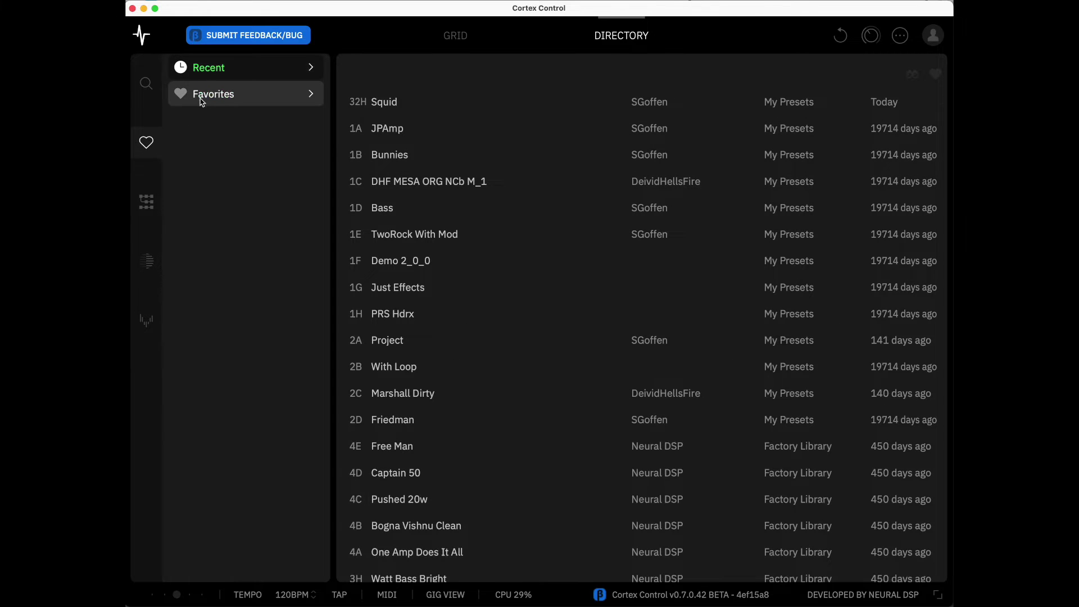
Return to the Grid and view the output and input settings of the first signal path
click(453, 51)
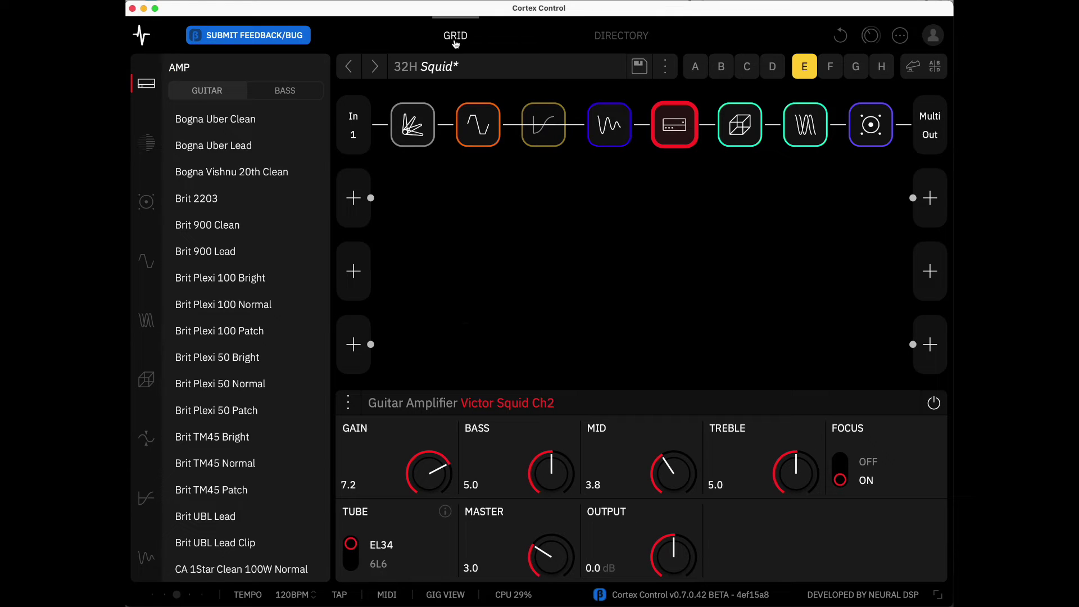
click(937, 125)
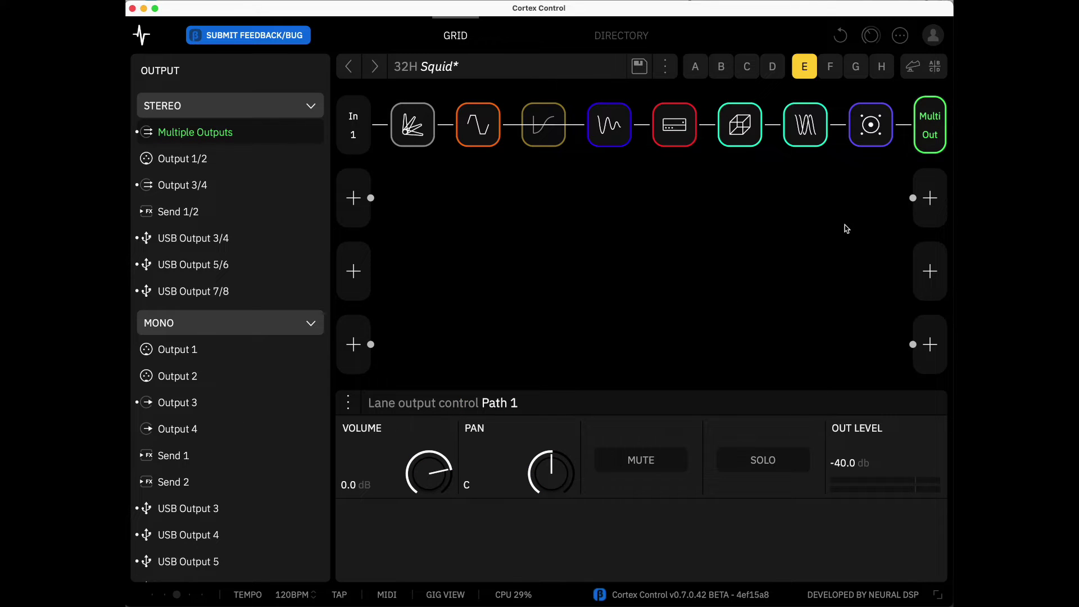
click(343, 136)
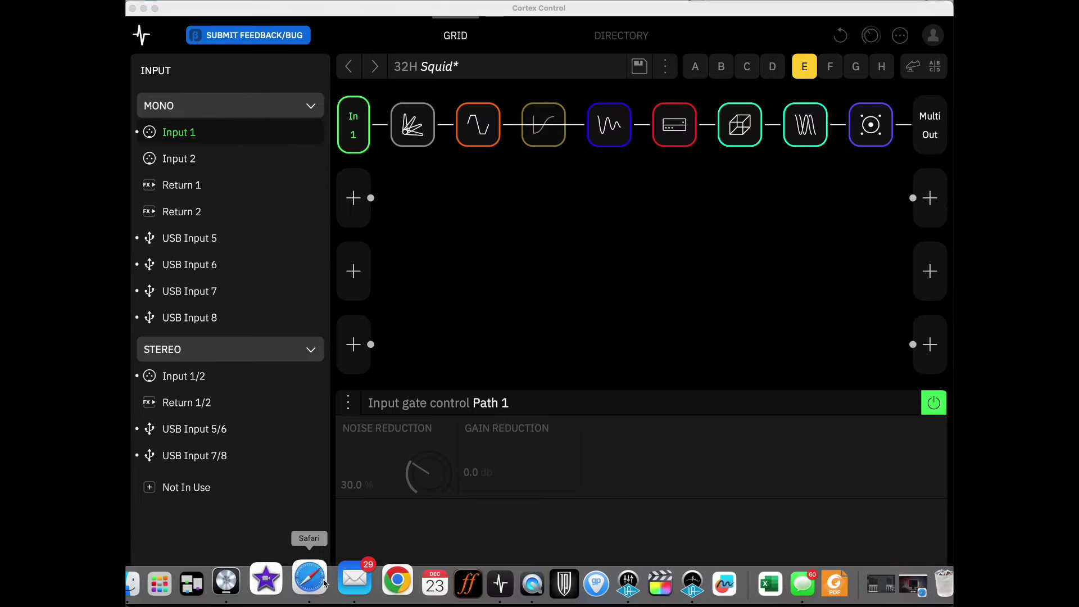
Switch to Safari and read the Cortex Control (Beta) page on workflow, bulk actions, local backups and internet via USB
click(309, 579)
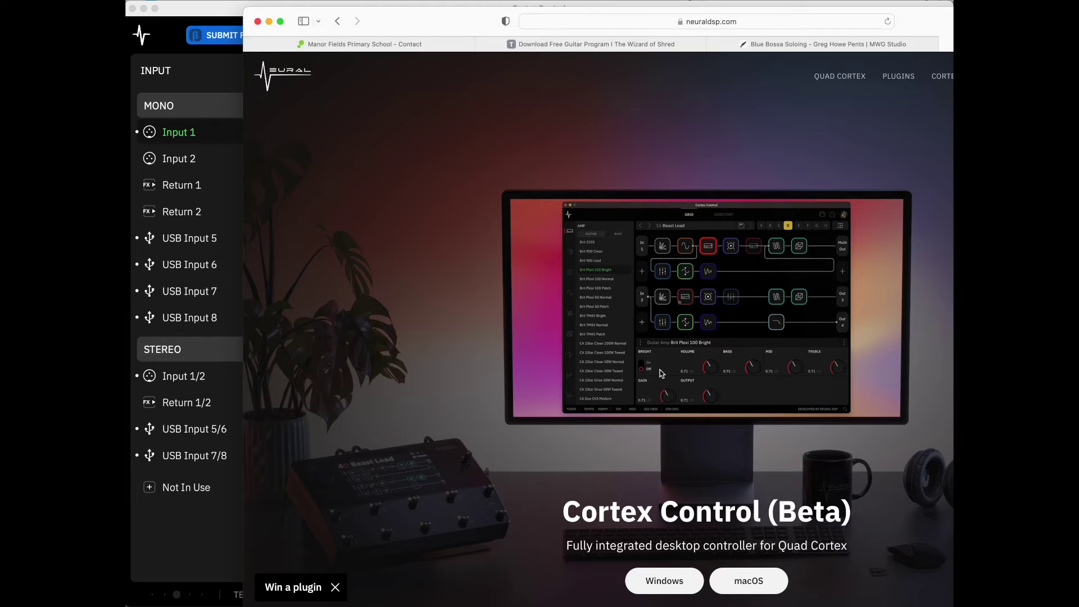
scroll(660, 373, down, 10)
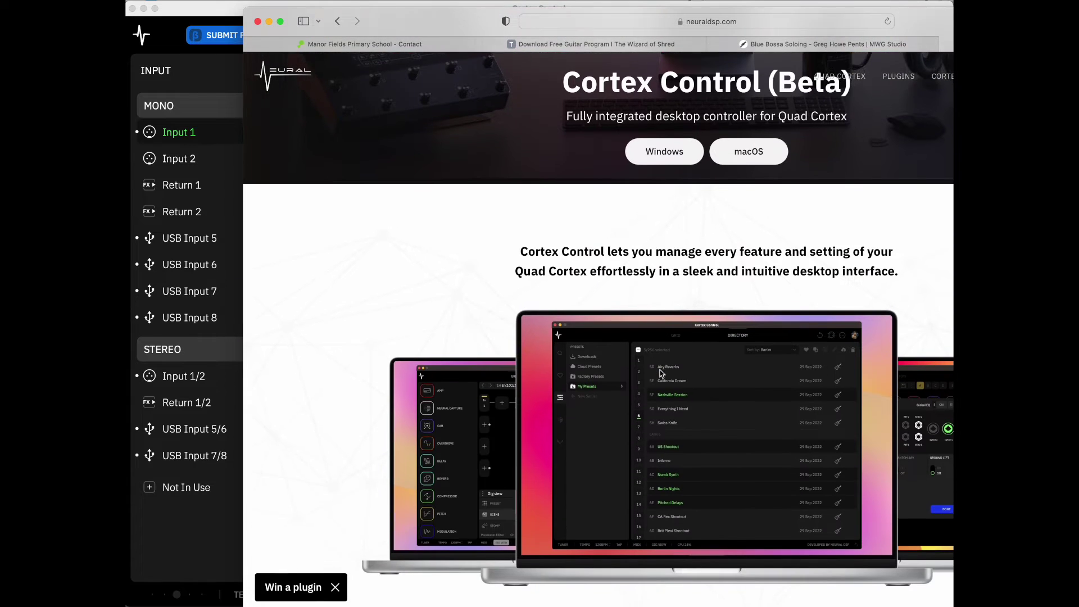
scroll(660, 374, down, 3)
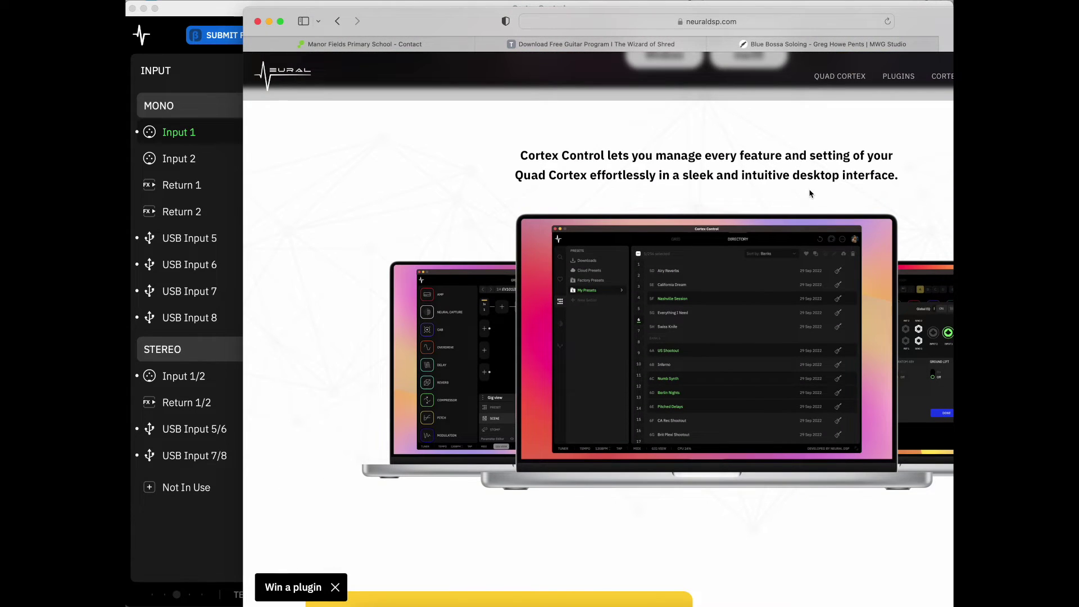
scroll(810, 193, down, 9)
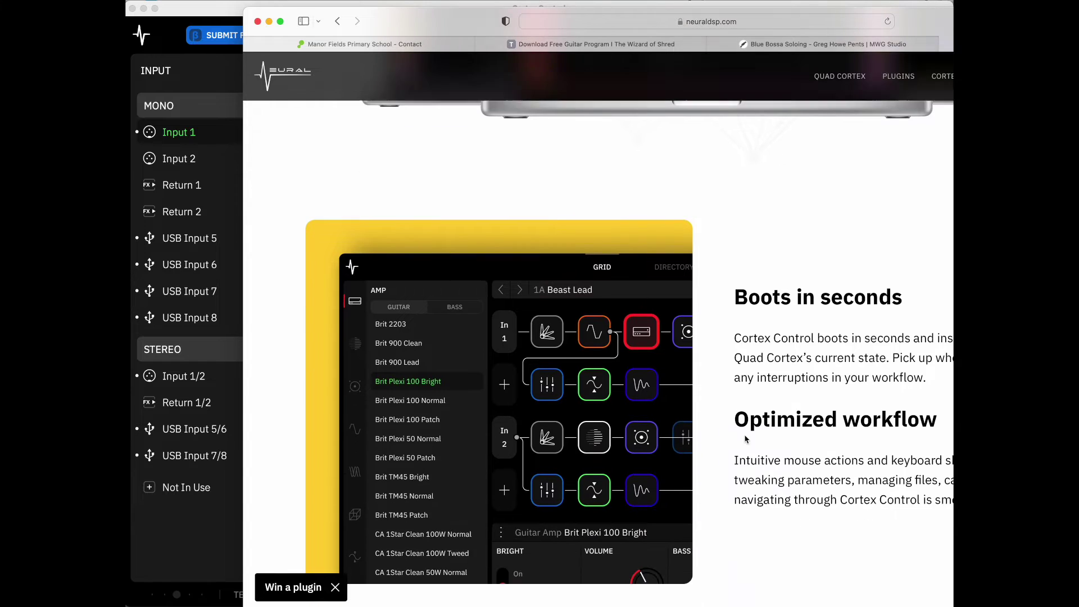
scroll(745, 439, down, 3)
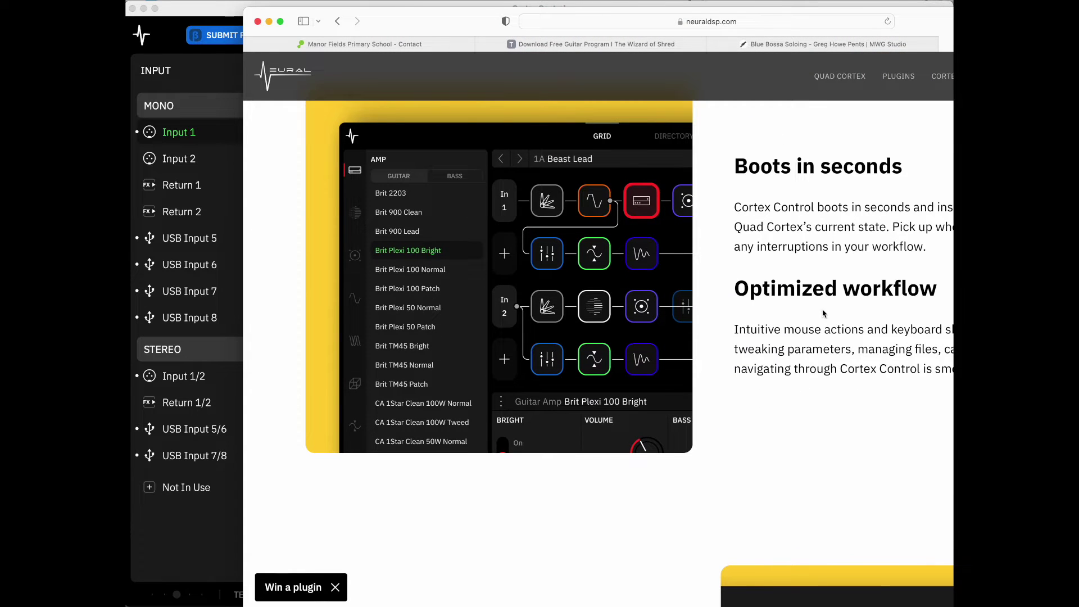
scroll(537, 371, down, 9)
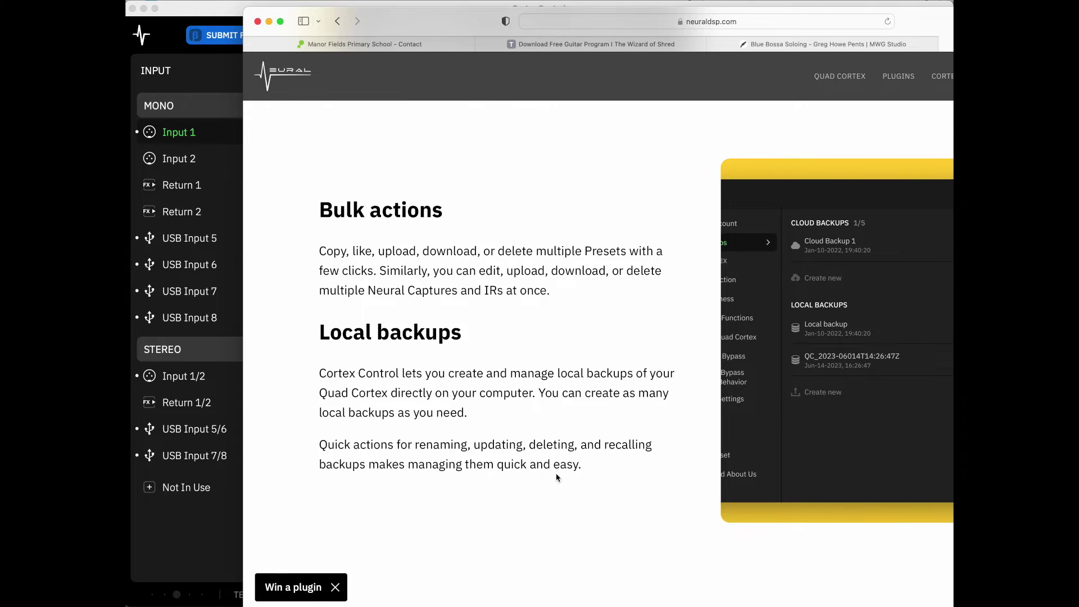
scroll(557, 477, down, 3)
scroll(477, 377, down, 5)
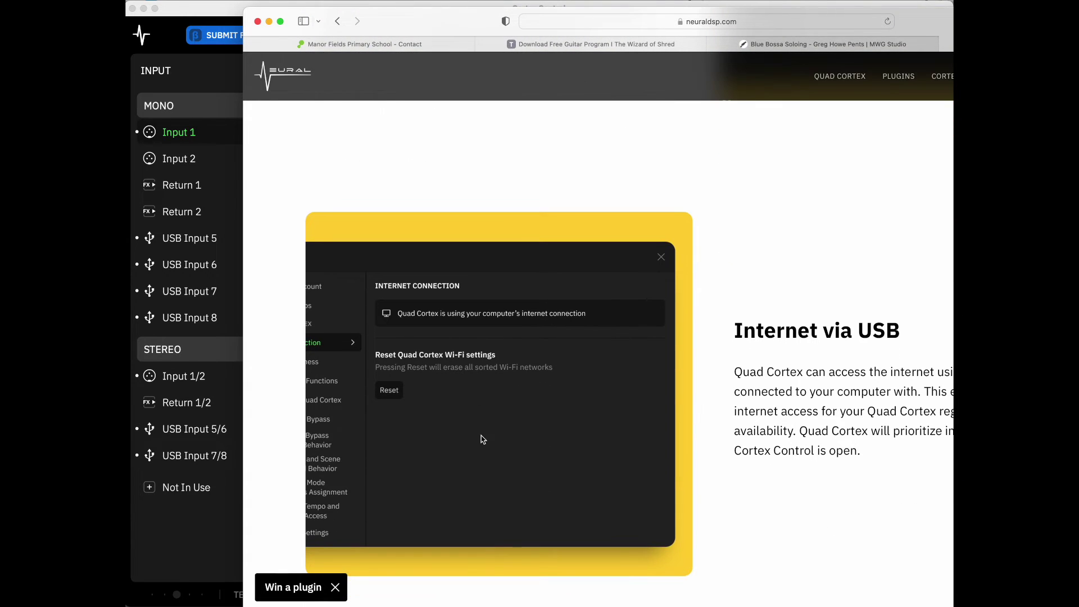
scroll(735, 419, down, 3)
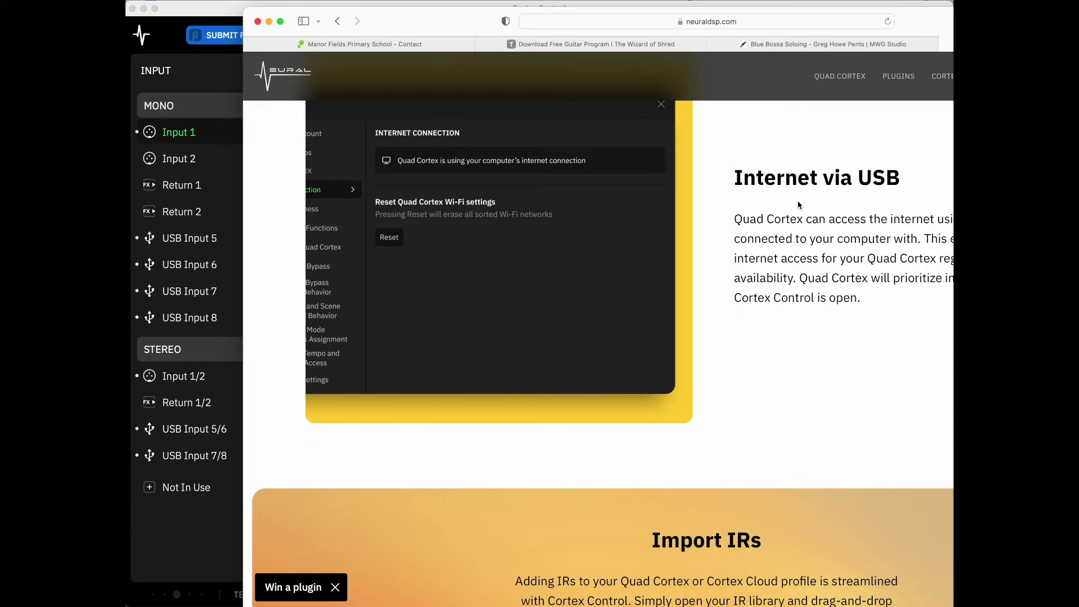
Read the page's sections on Internet via USB, importing IRs, auditioning devices and creating Neural Captures, and return to Cortex Control
scroll(716, 315, up, 1)
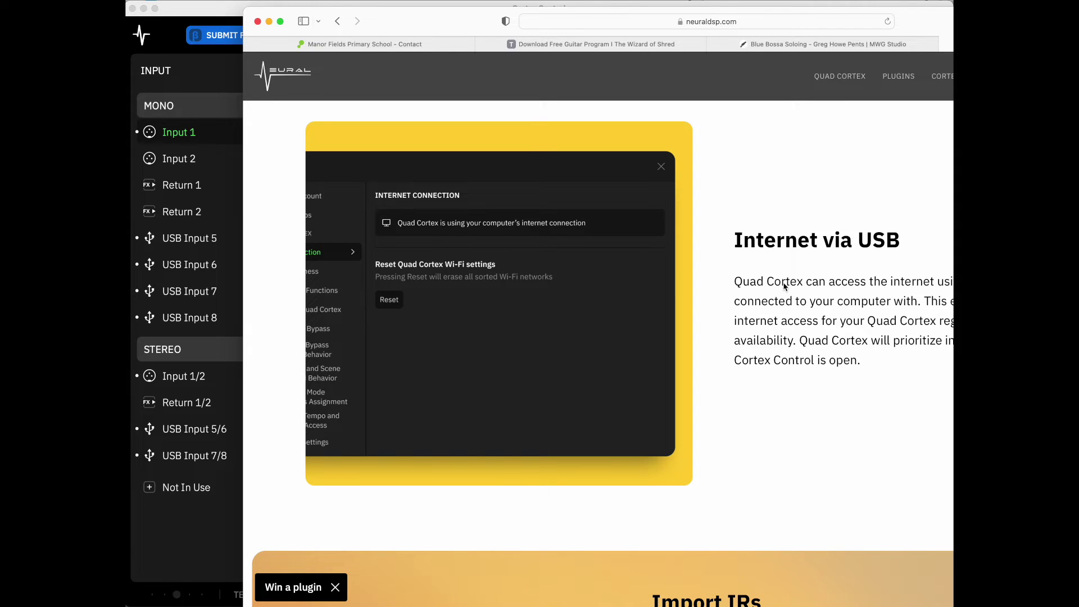
scroll(784, 287, down, 7)
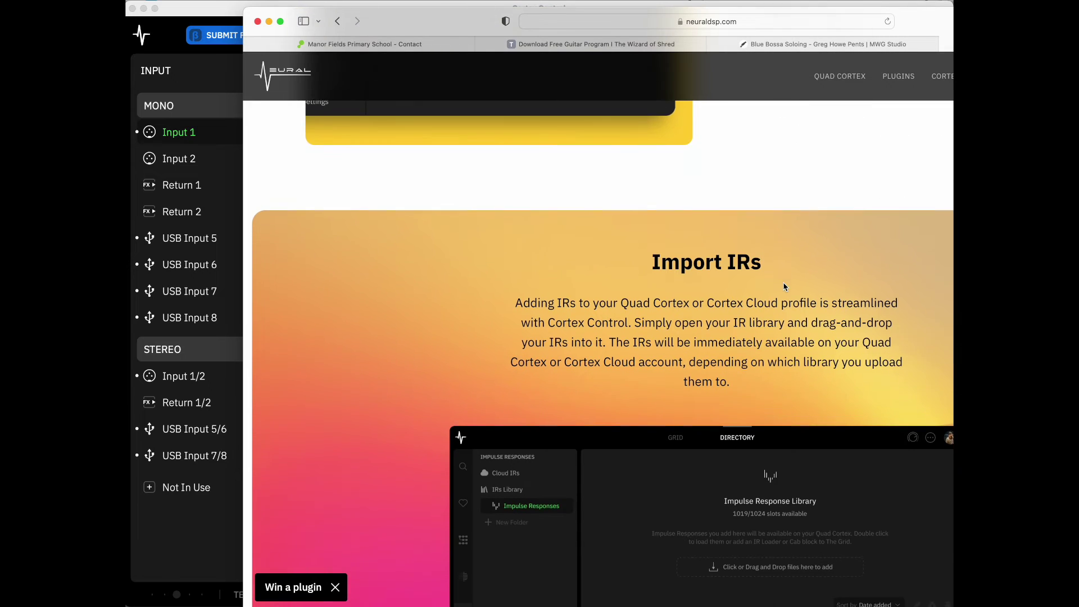
scroll(697, 232, down, 15)
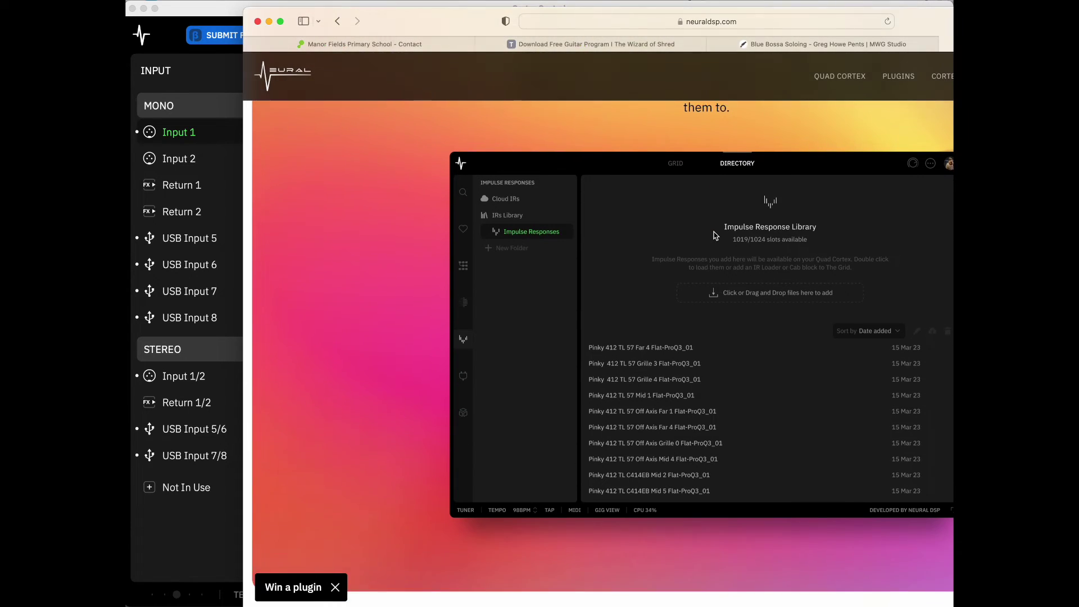
scroll(529, 408, down, 4)
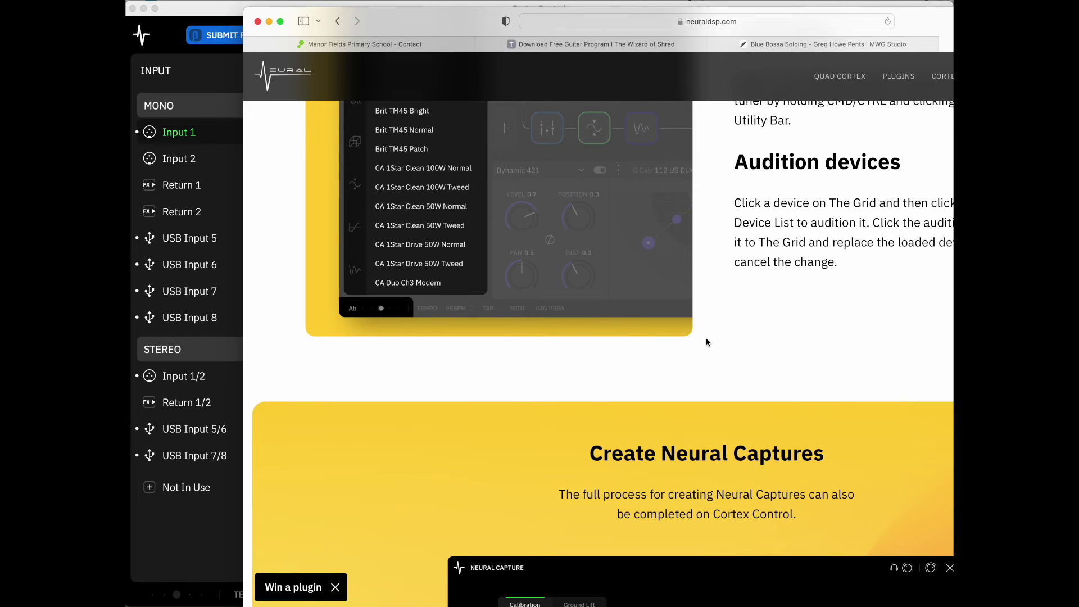
scroll(707, 342, up, 1)
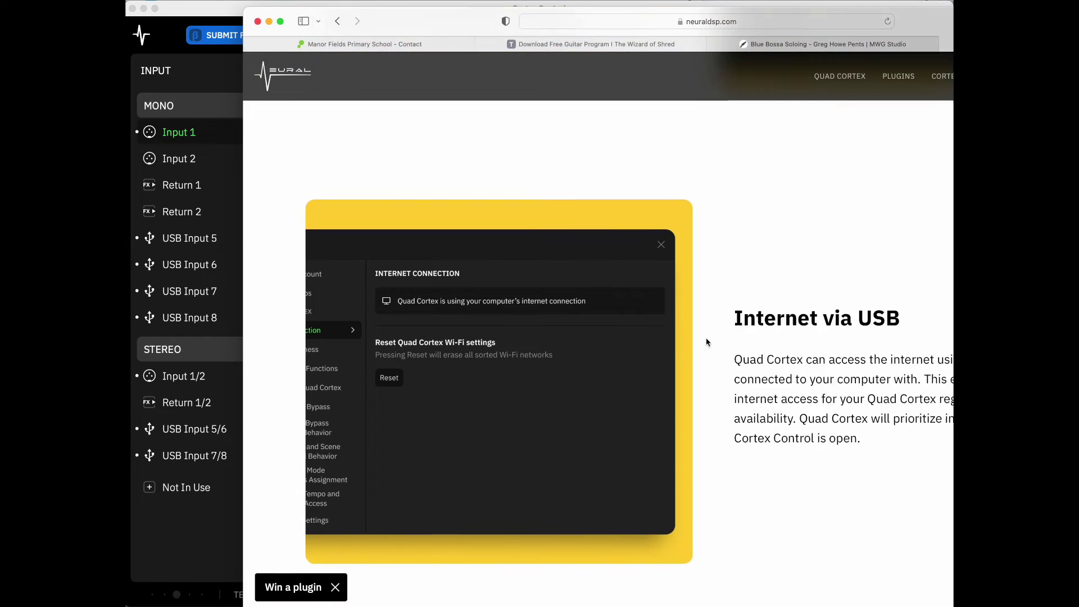
scroll(707, 340, up, 1)
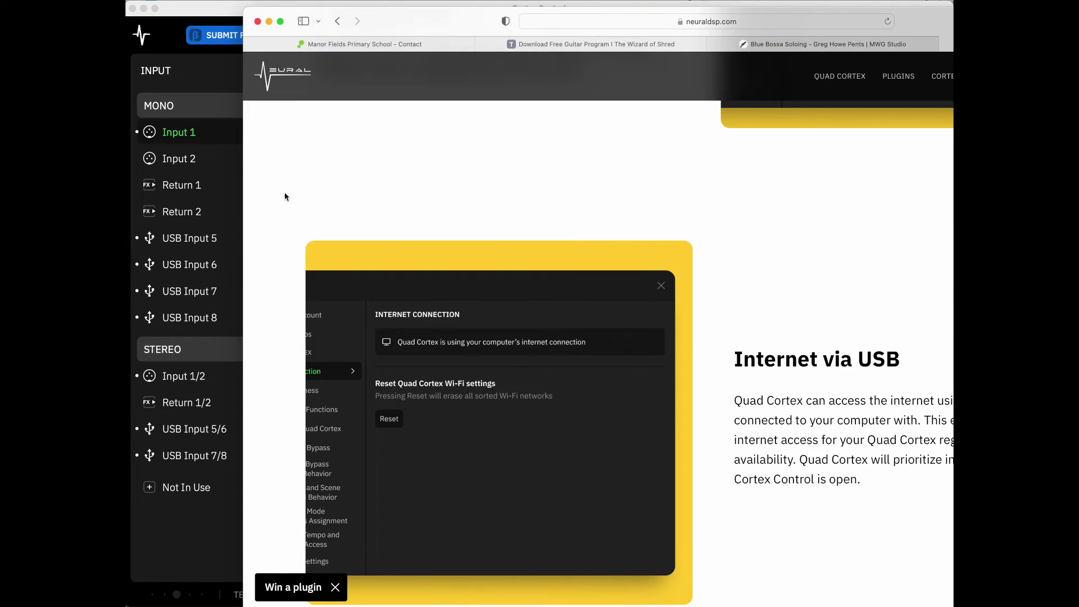
click(269, 22)
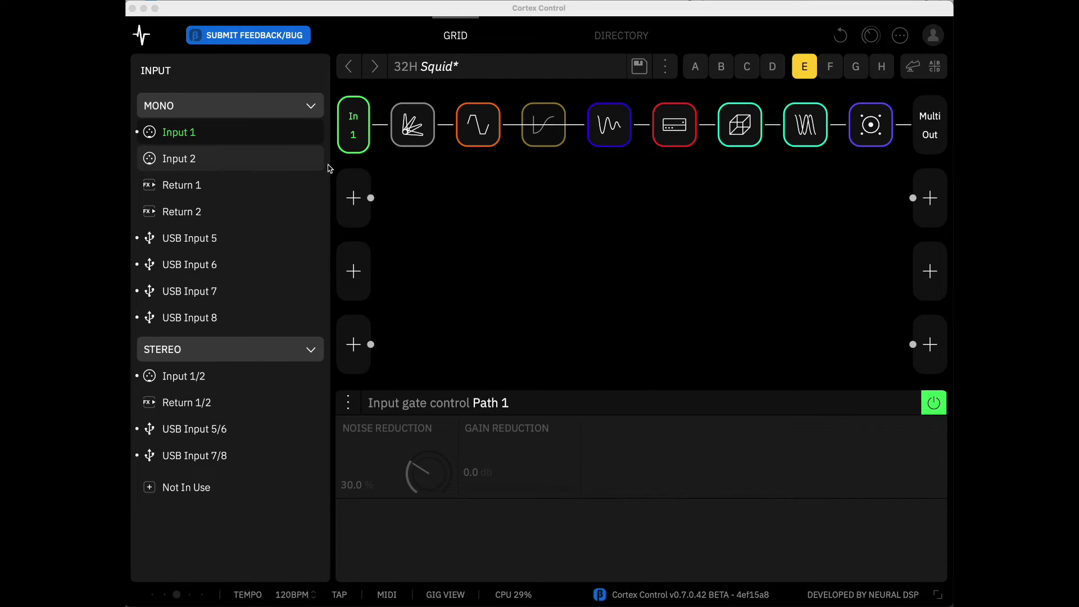
Audition the CA John's 2C Ch3 amp in place of Victor Squid Ch2 and cancel the audition
click(679, 131)
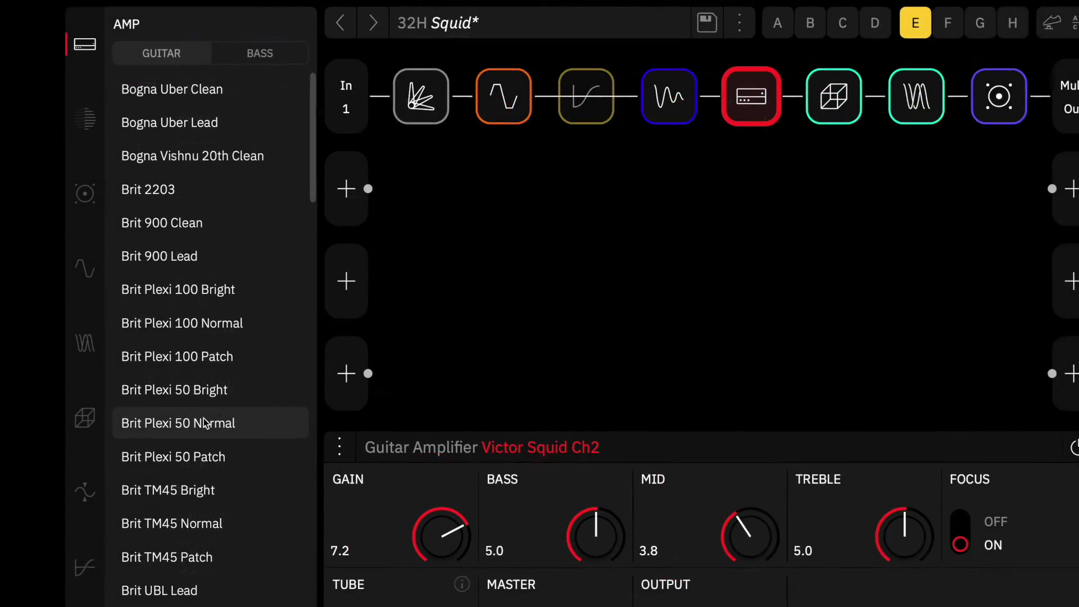
scroll(263, 439, down, 8)
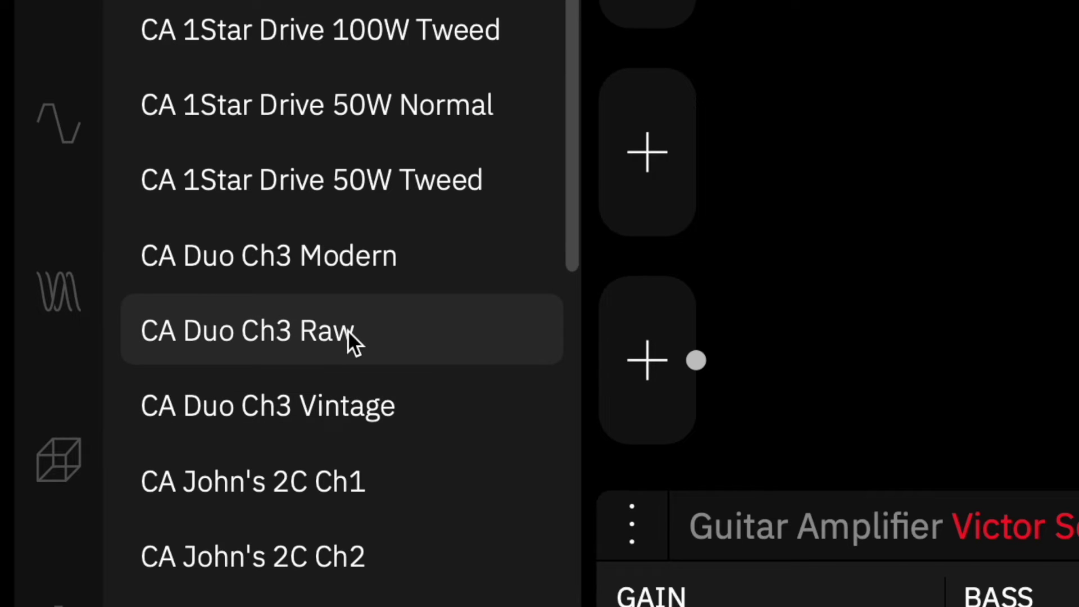
click(328, 603)
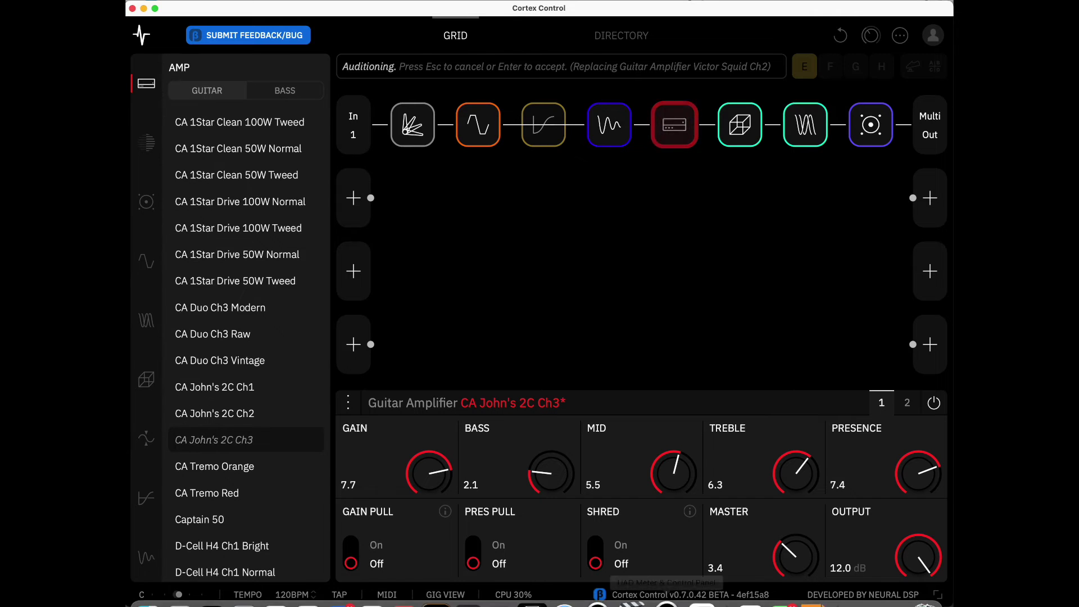
click(351, 556)
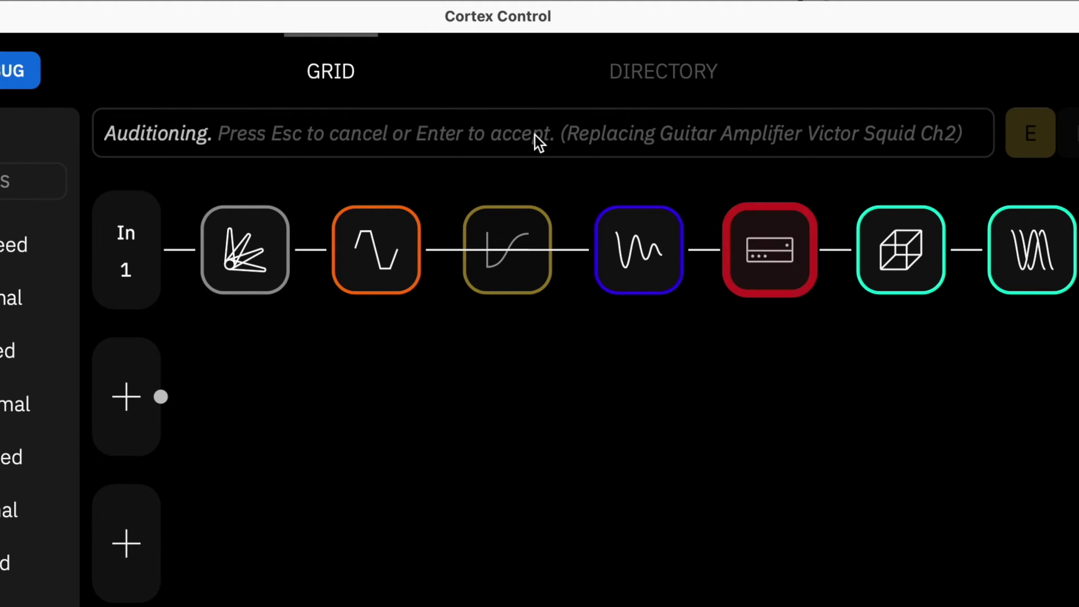
key(Escape)
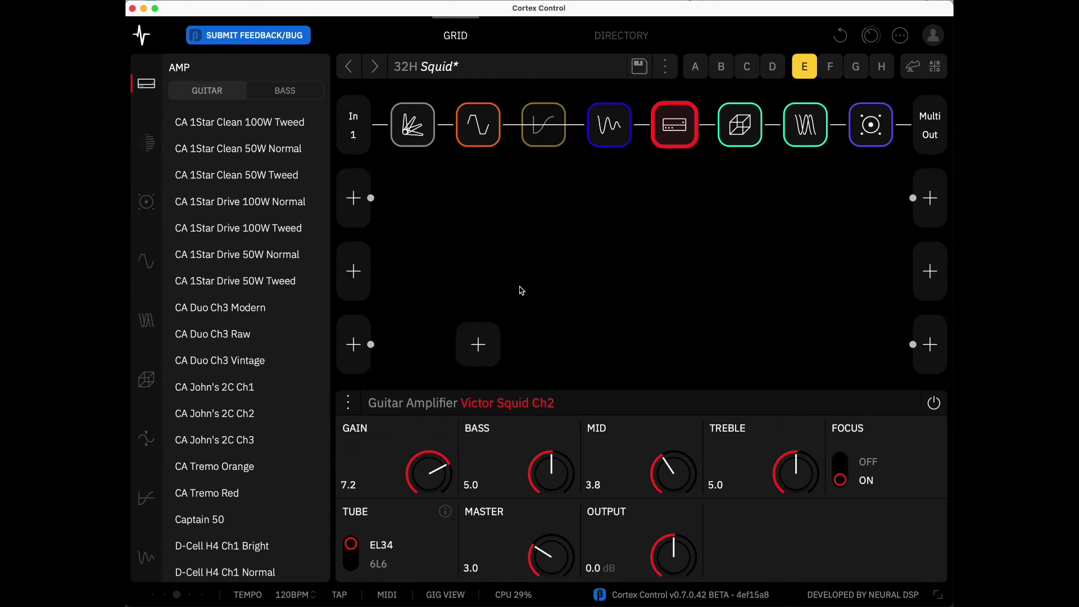
Replace the Facial Fuzz with the Green 808 overdrive, with Level at 7.2 and Overdrive at 3.1, and save the preset
click(478, 125)
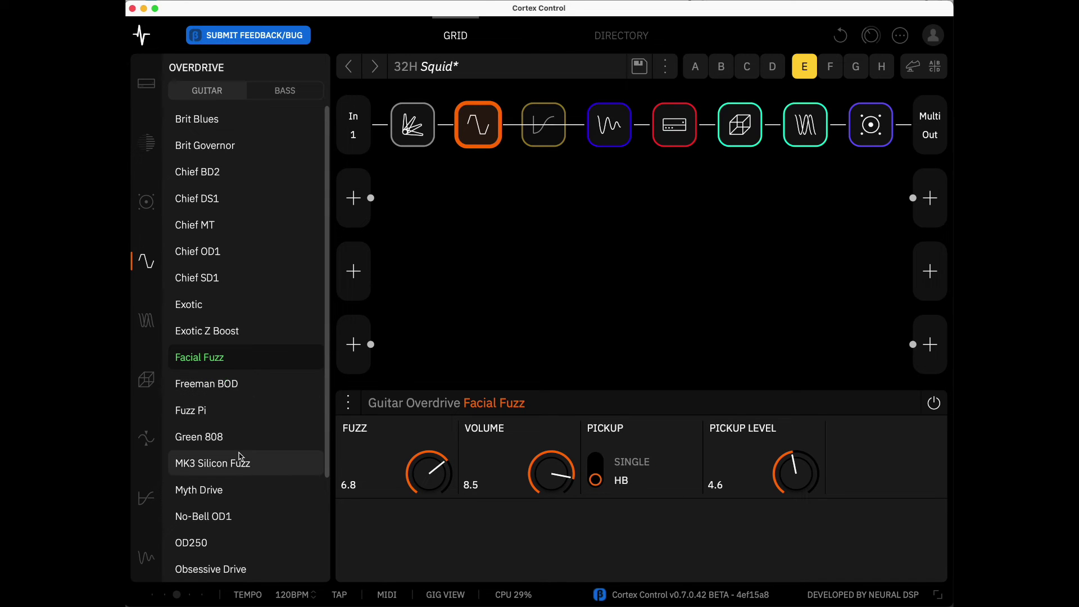
scroll(239, 457, down, 4)
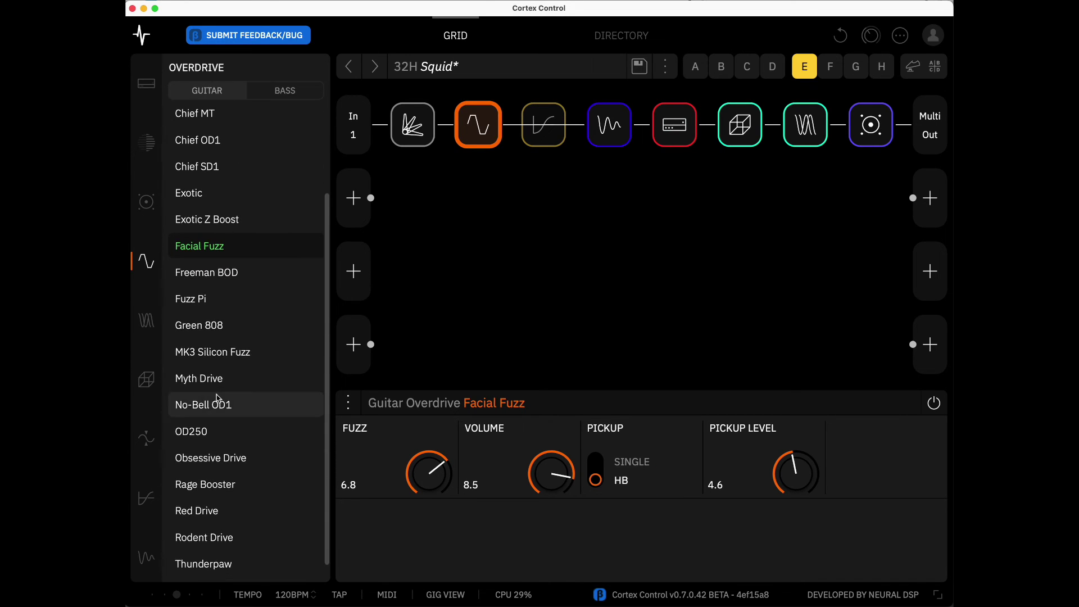
click(208, 332)
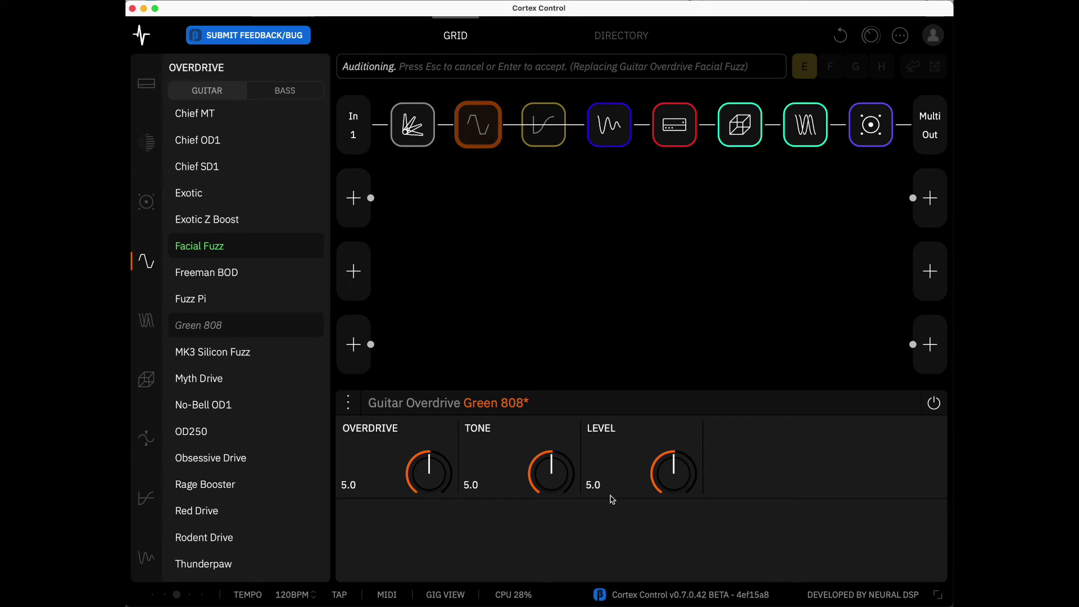
drag(677, 472, 684, 436)
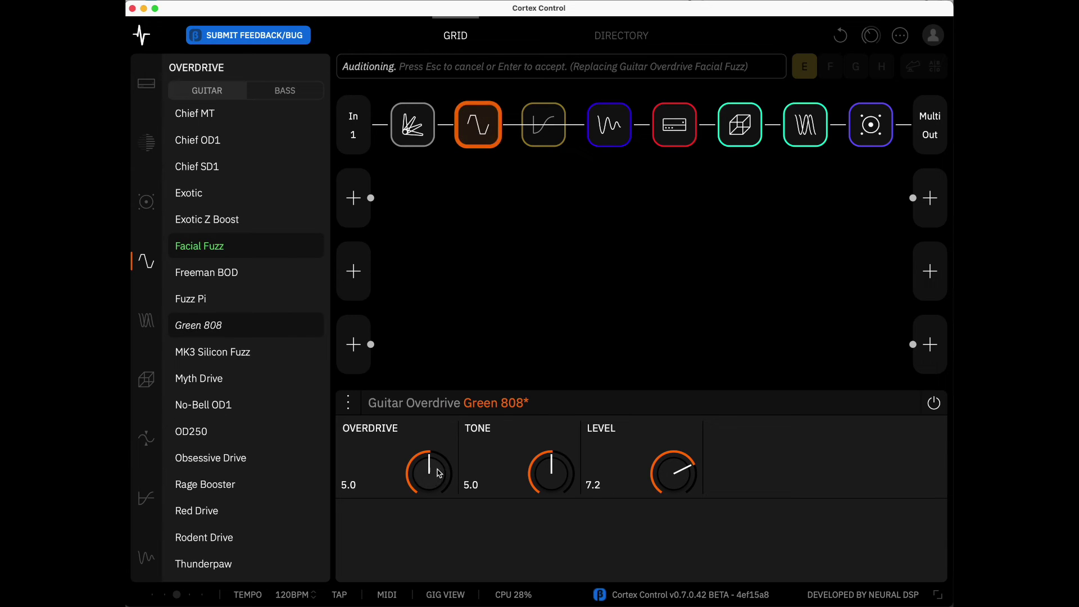
drag(438, 479, 429, 509)
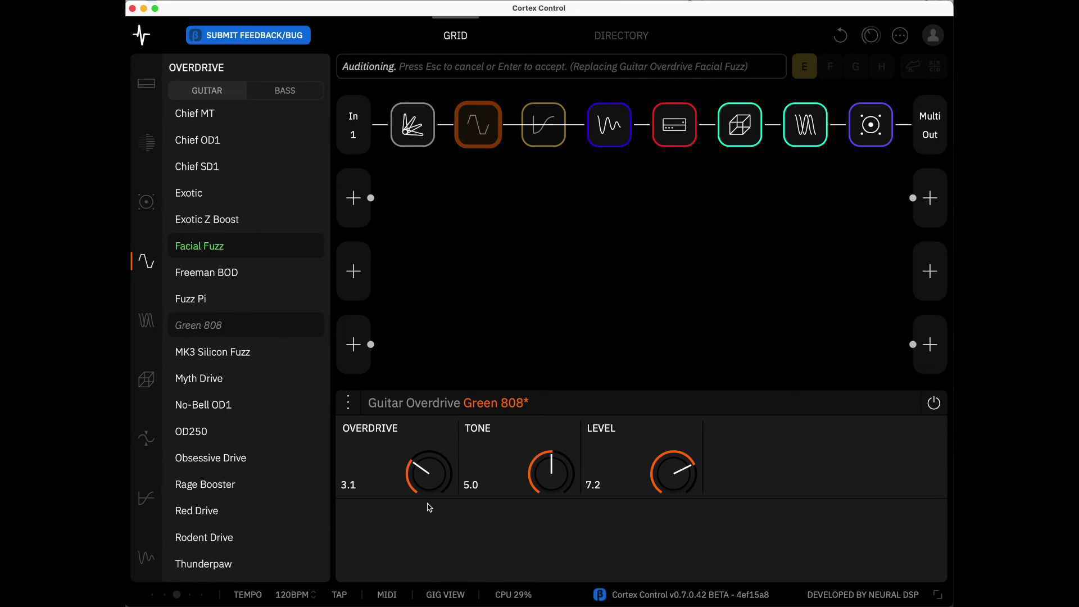
key(Return)
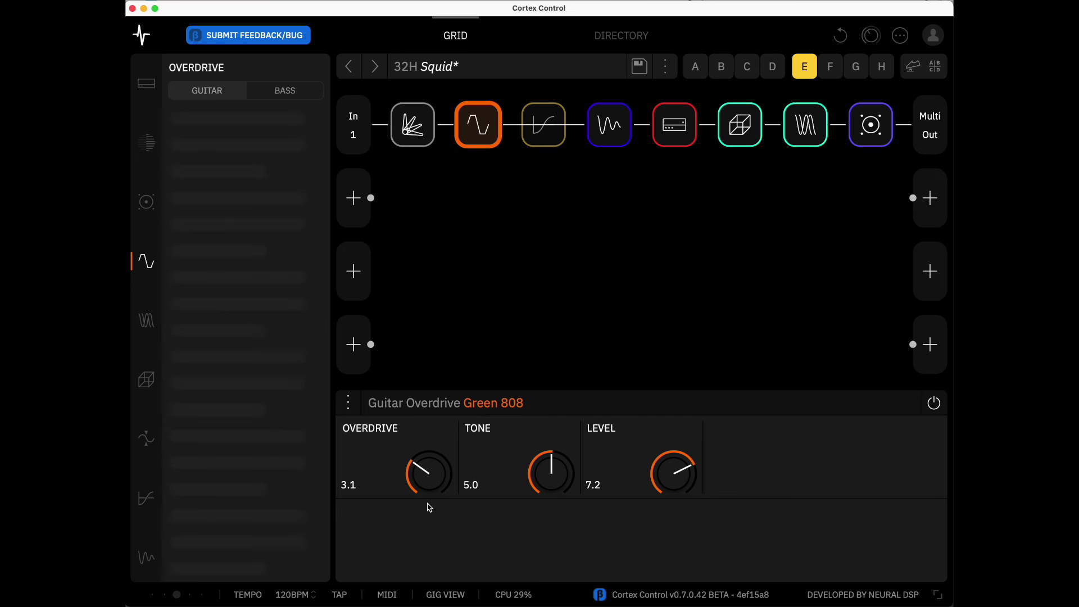
click(636, 68)
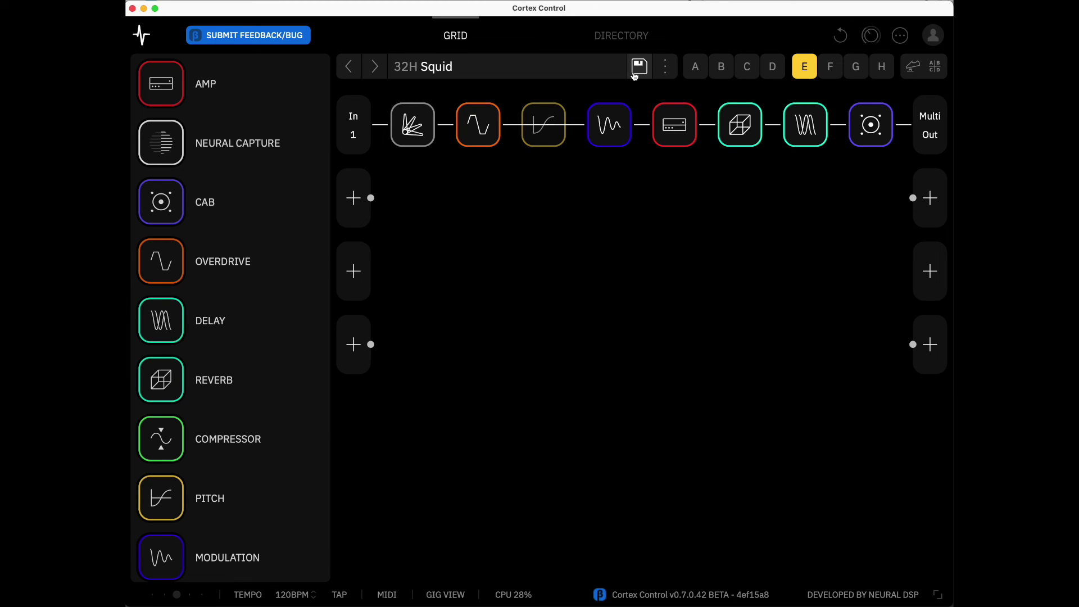
View the Preset MIDI Out Settings and close them
mouse_move(665, 261)
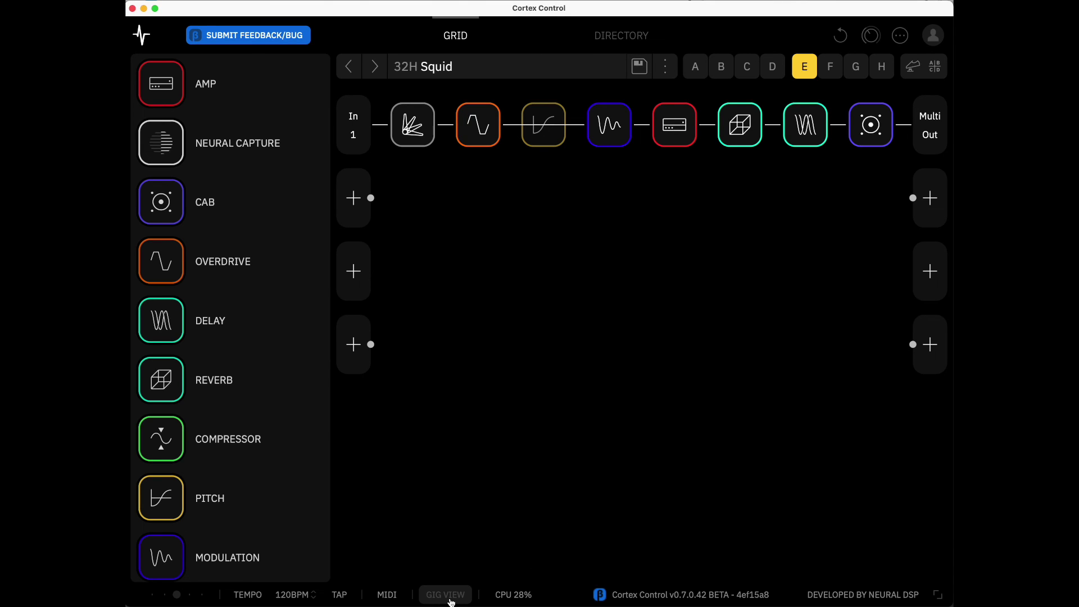
click(393, 599)
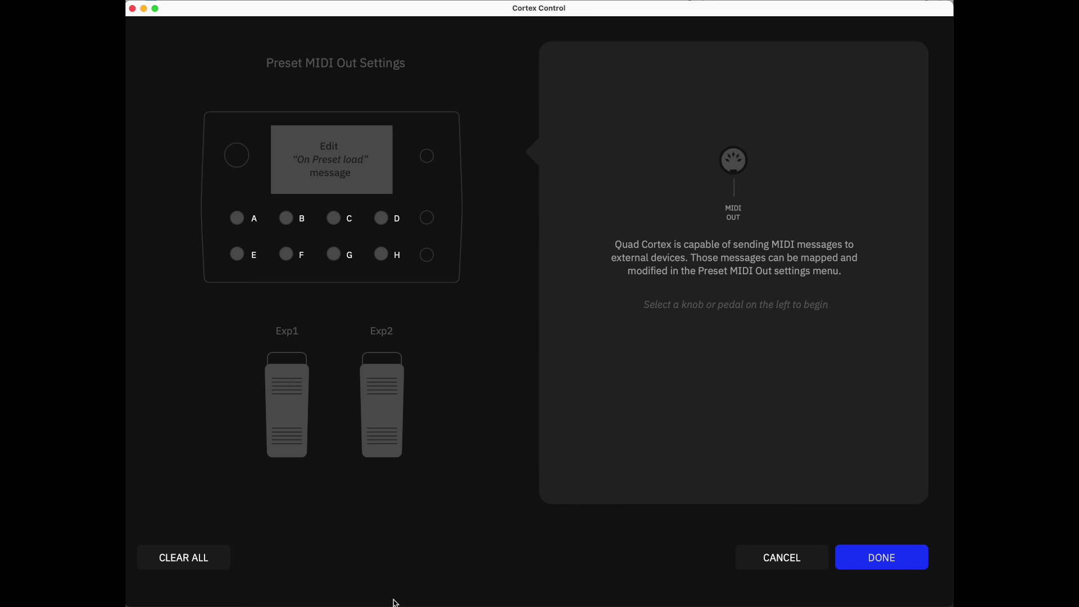
click(890, 556)
Show the Gig View in Preset mode and view the preset's tempo settings
click(451, 597)
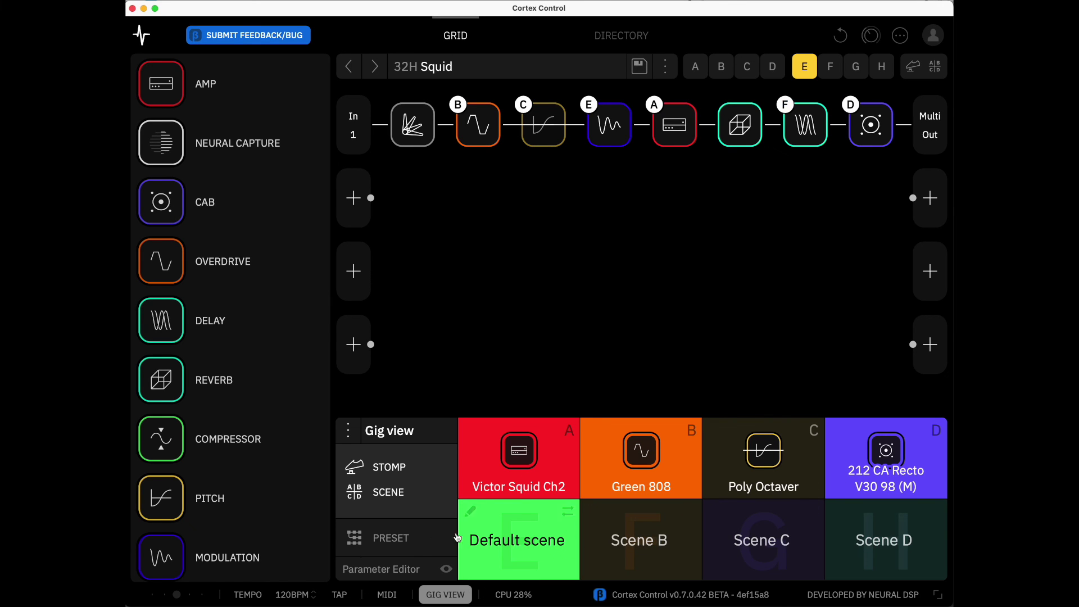
click(415, 540)
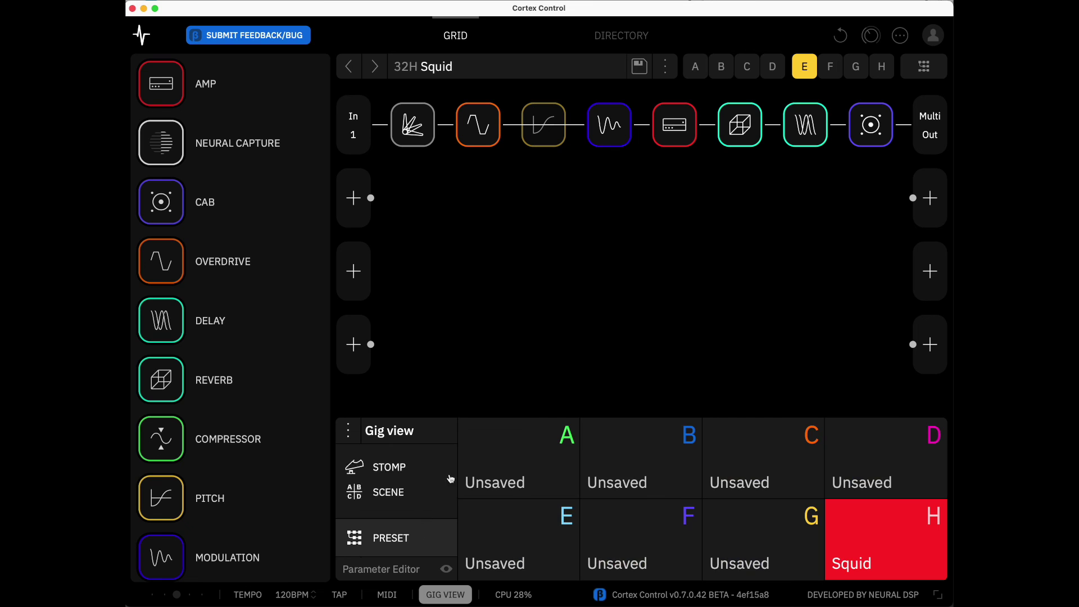
click(292, 595)
click(255, 599)
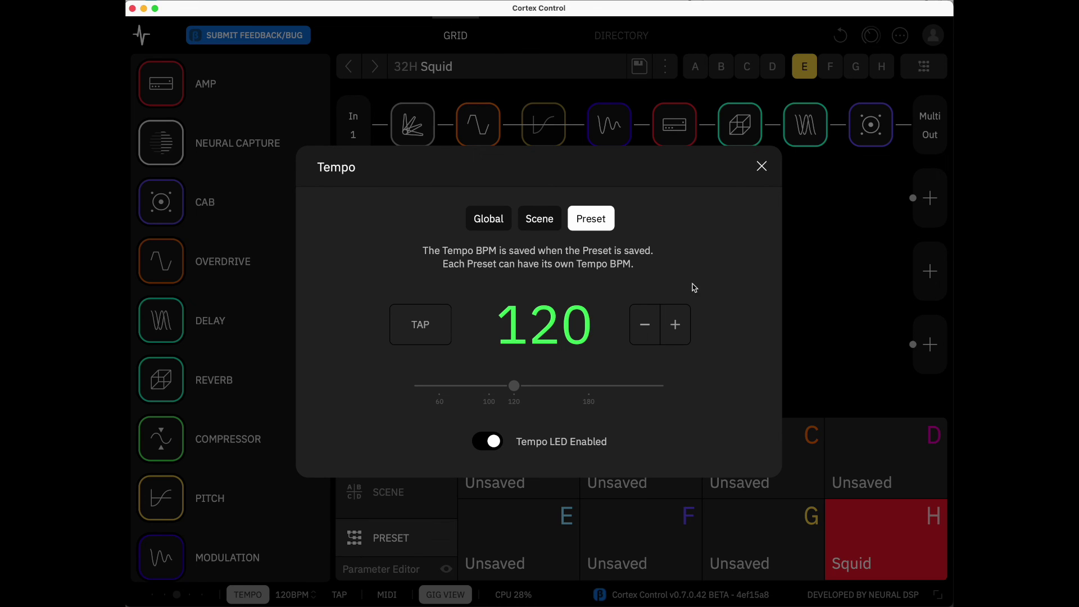
click(767, 176)
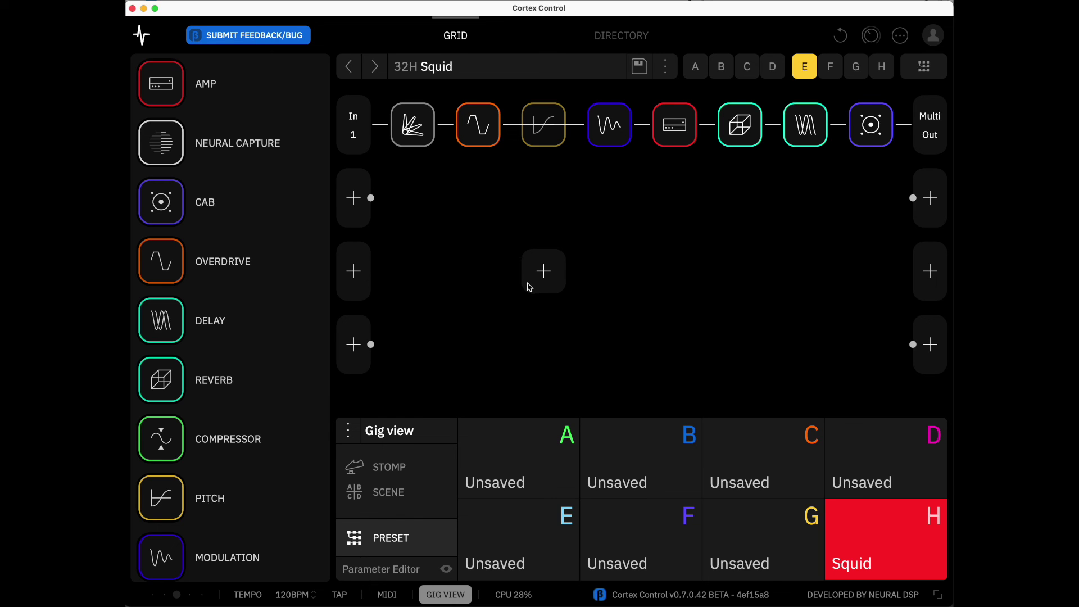
scroll(208, 377, down, 8)
scroll(208, 377, up, 8)
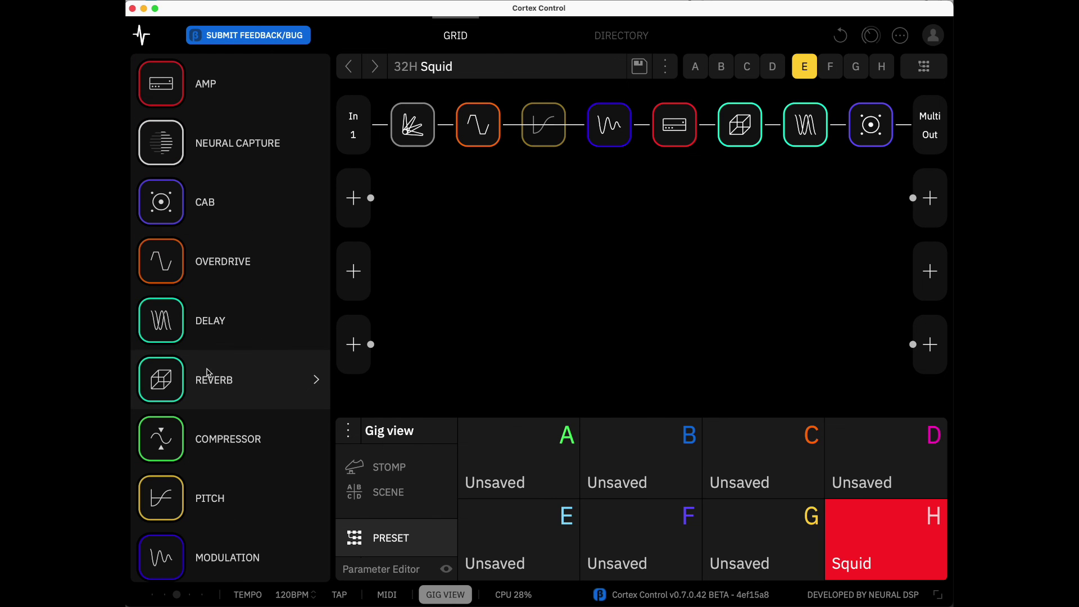
Open a new Neural Capture from the options, view its instrument connection page and exit the capture
mouse_move(901, 110)
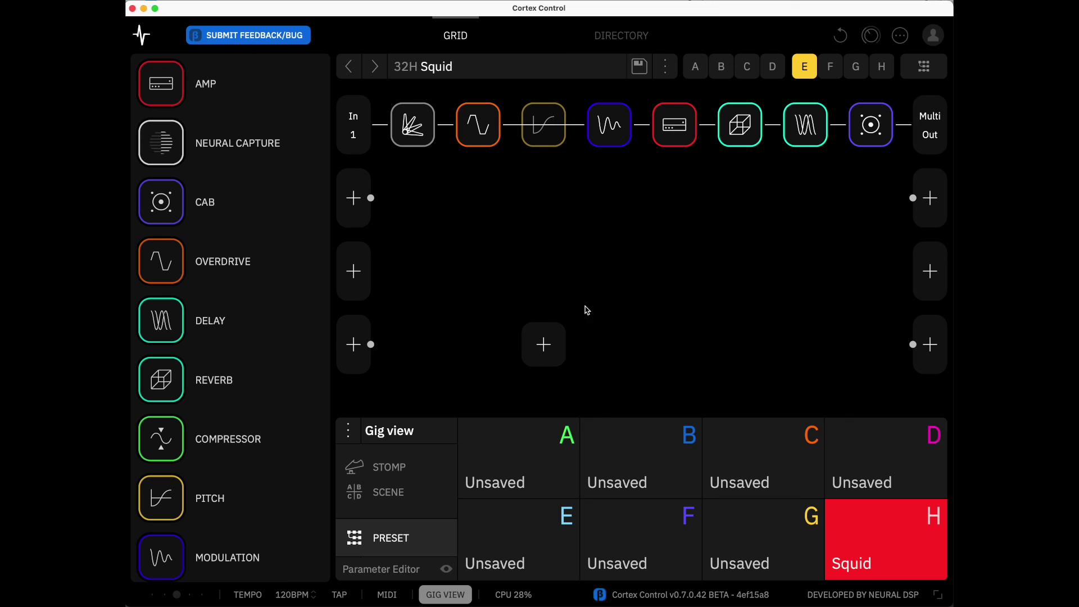
mouse_move(871, 36)
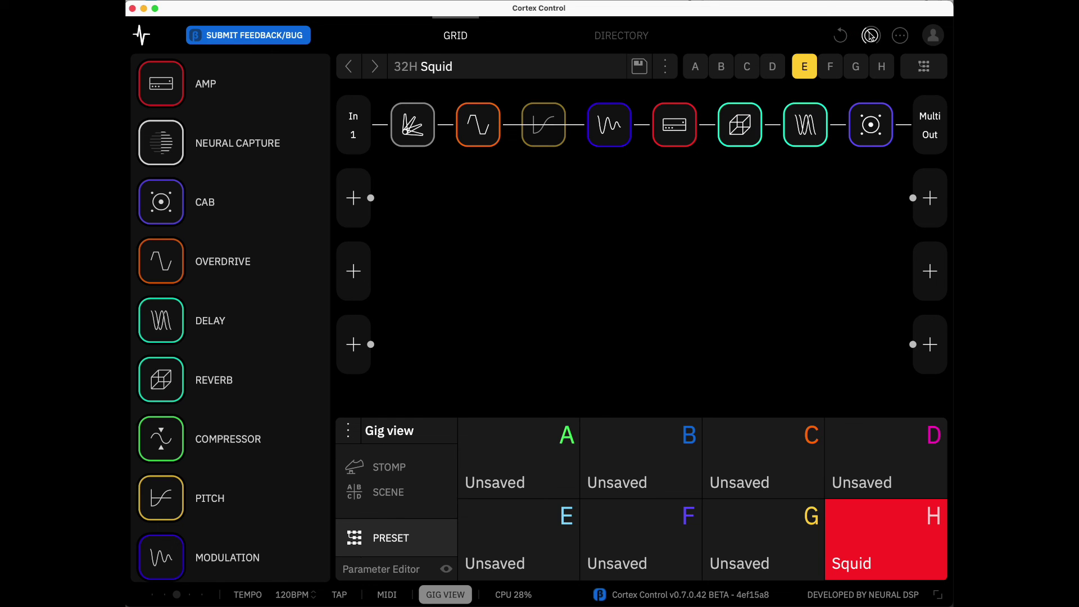
click(900, 35)
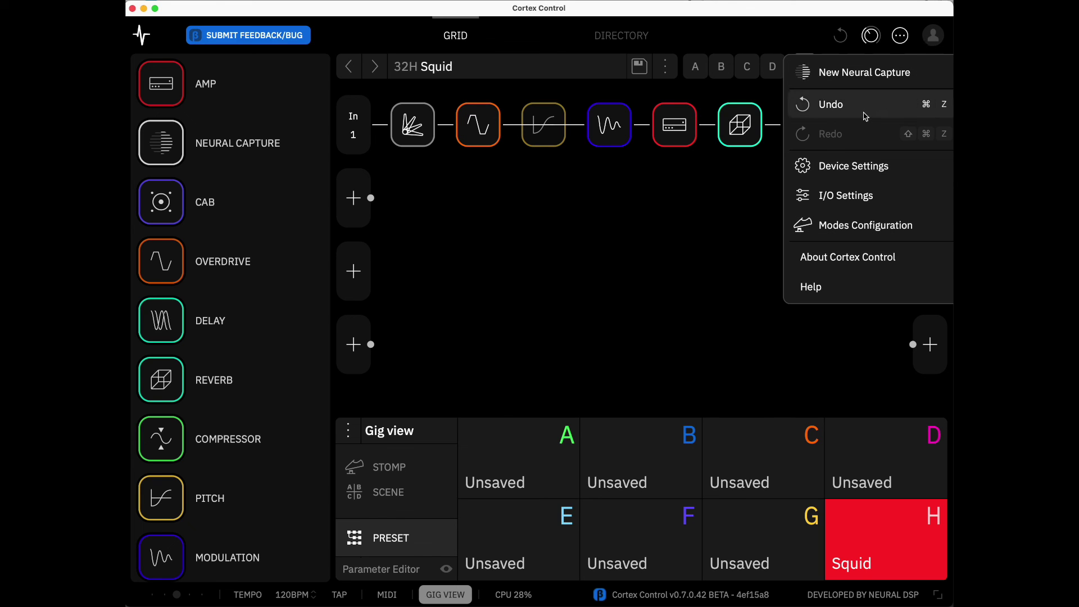
click(859, 78)
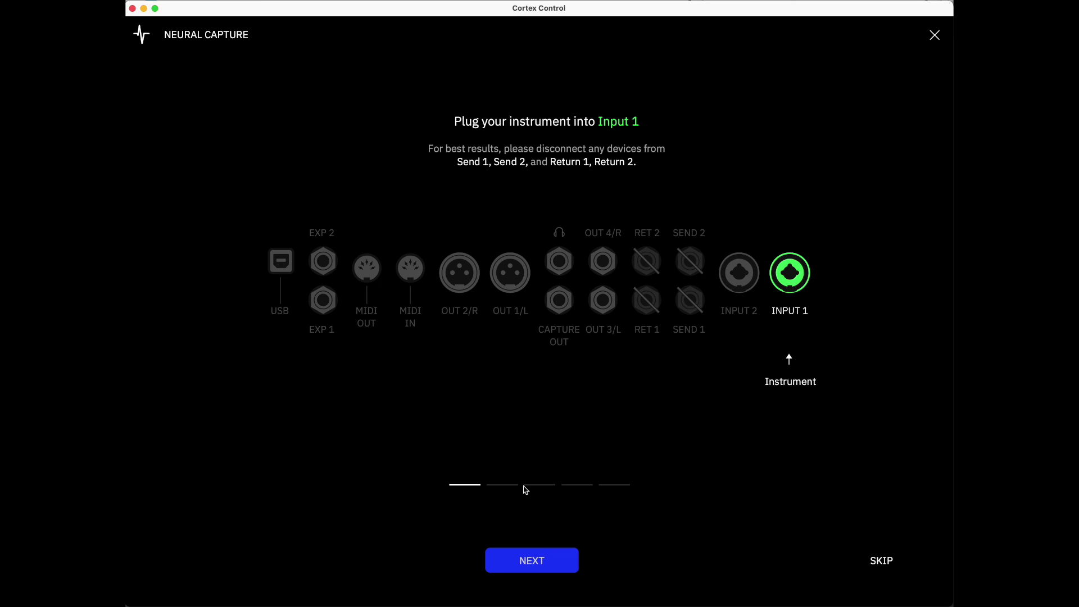
click(935, 36)
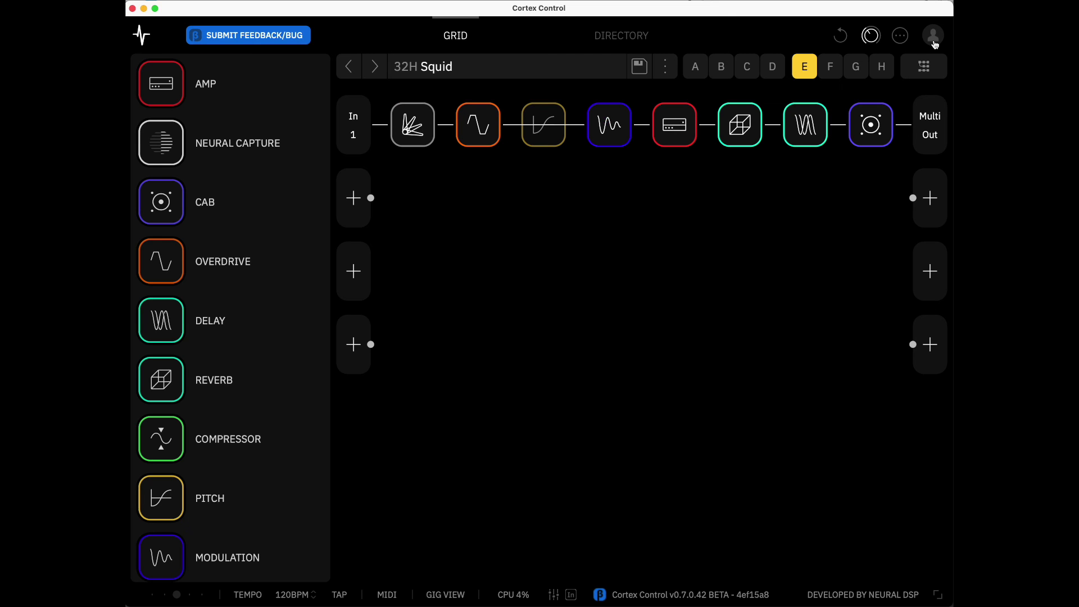